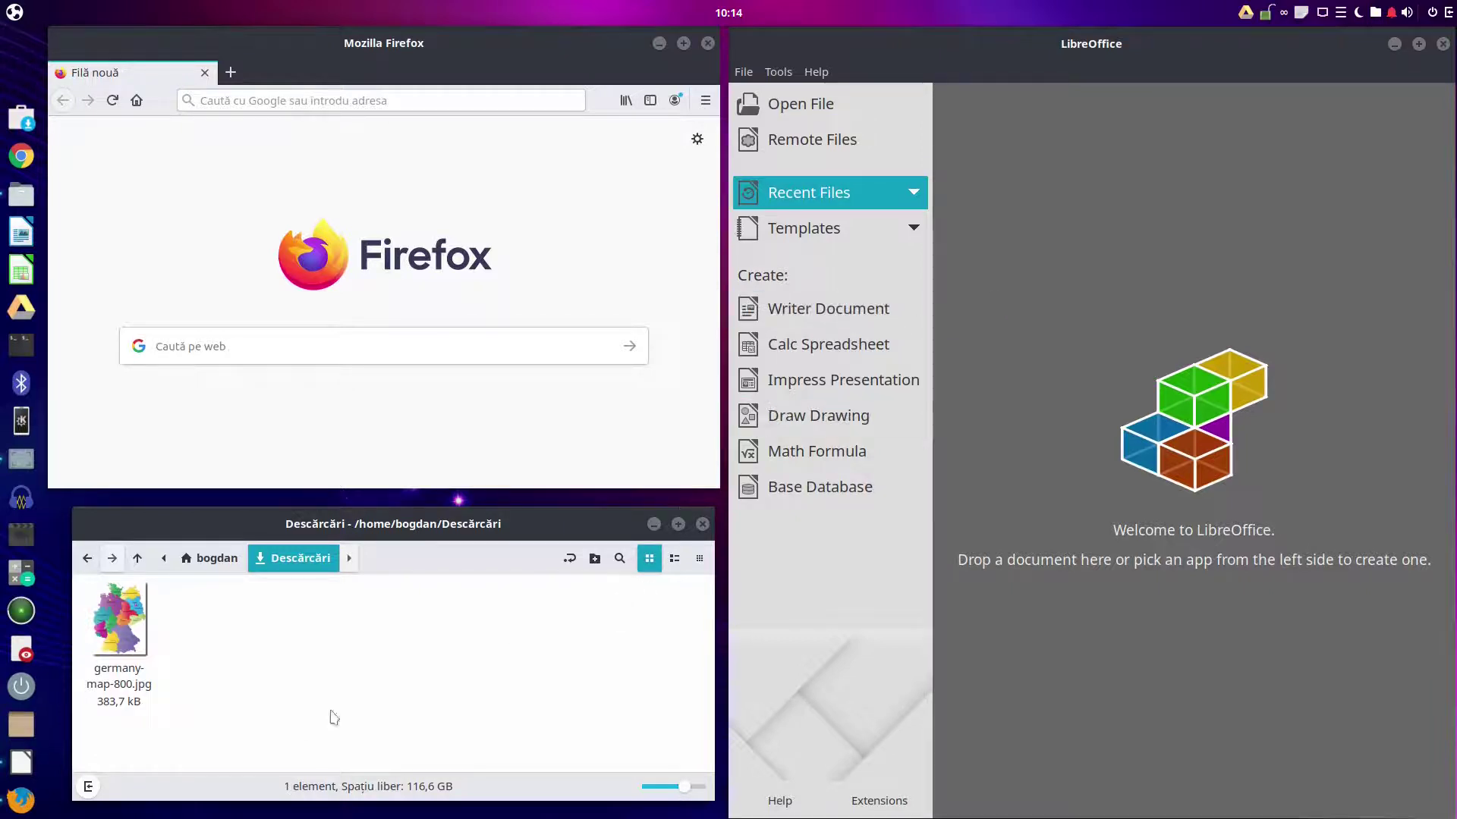
# Preview germany-map-800.jpg in Image Viewer, close it, and start a blank Writer document.
pyautogui.doubleClick(119, 618)
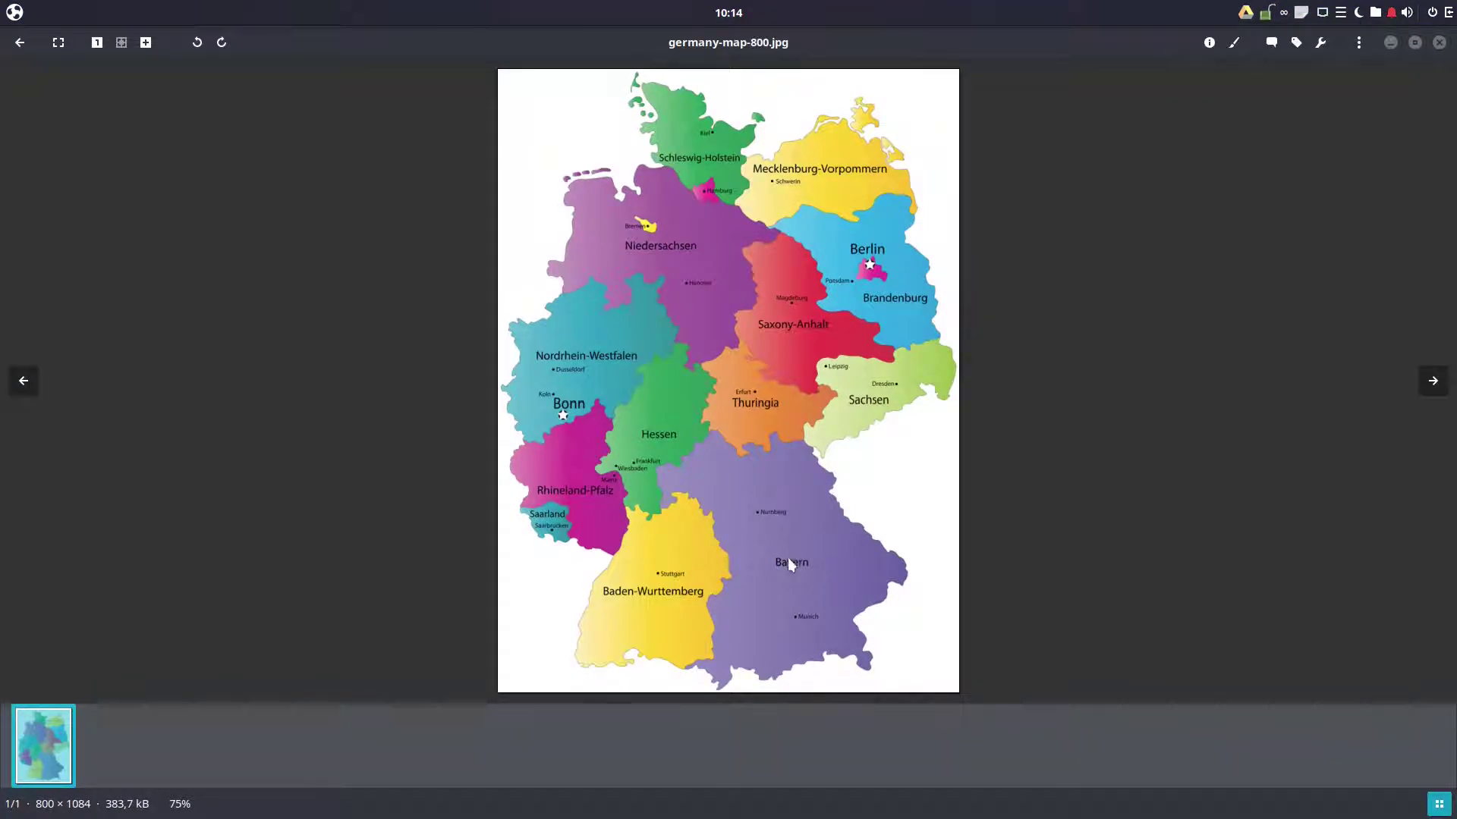
pyautogui.click(1439, 44)
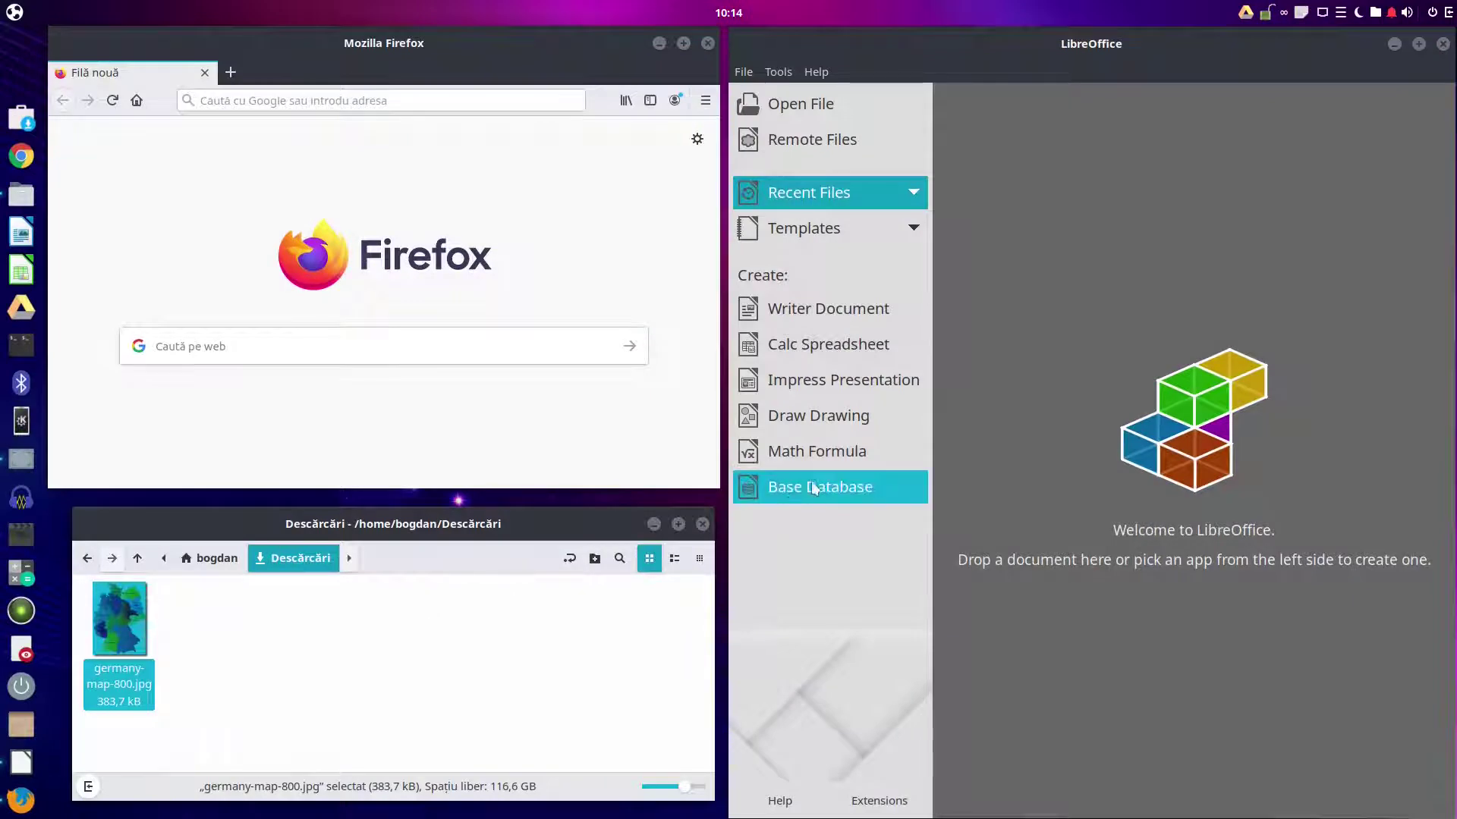
pyautogui.click(871, 311)
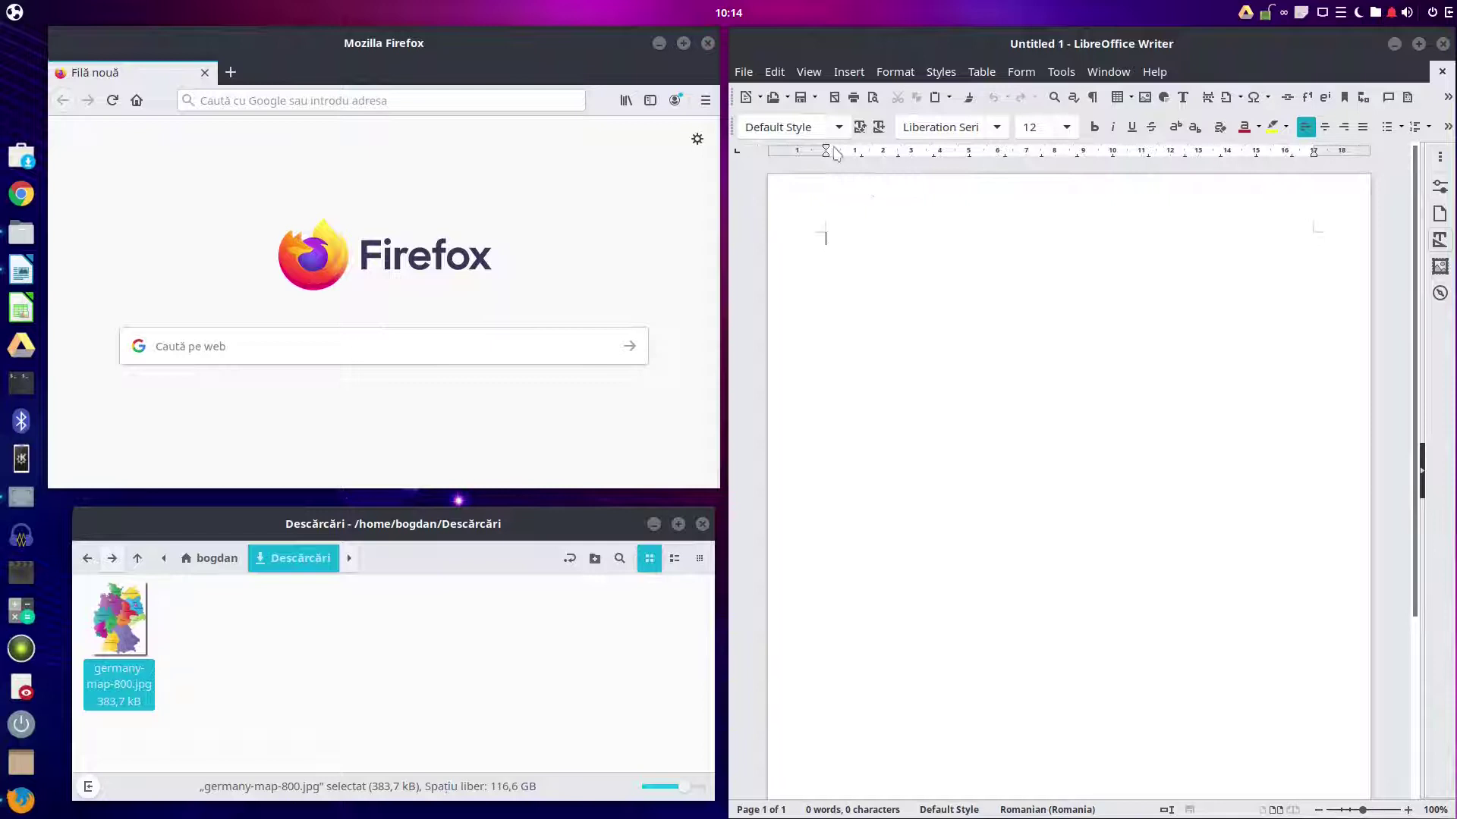
# Drop germany-map-800.jpg onto the page and open the ImageMap editor for it.
pyautogui.moveTo(121, 621); pyautogui.dragTo(876, 346)
pyautogui.scroll(-1, 1131, 552)
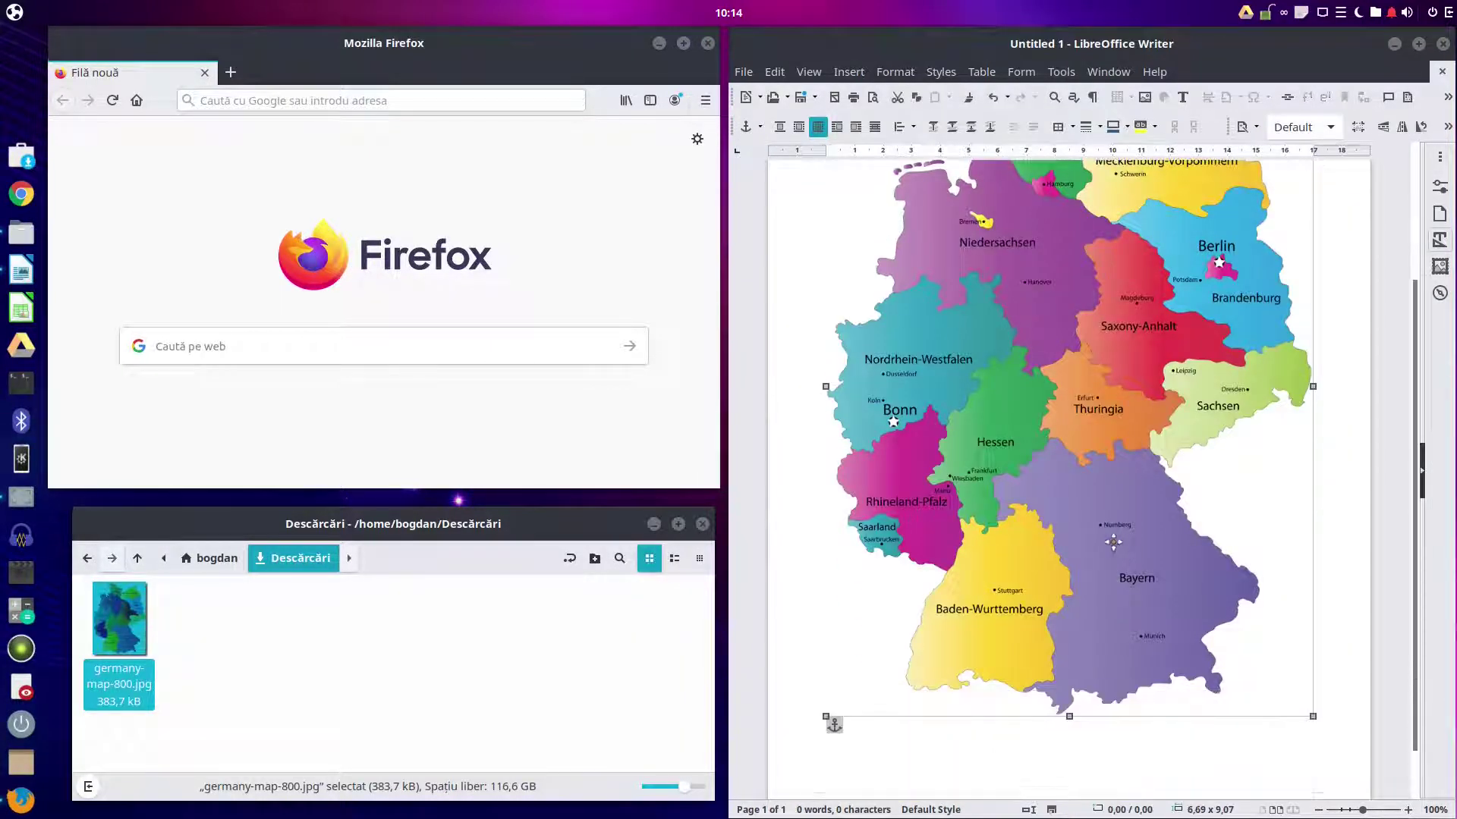
pyautogui.click(1069, 75)
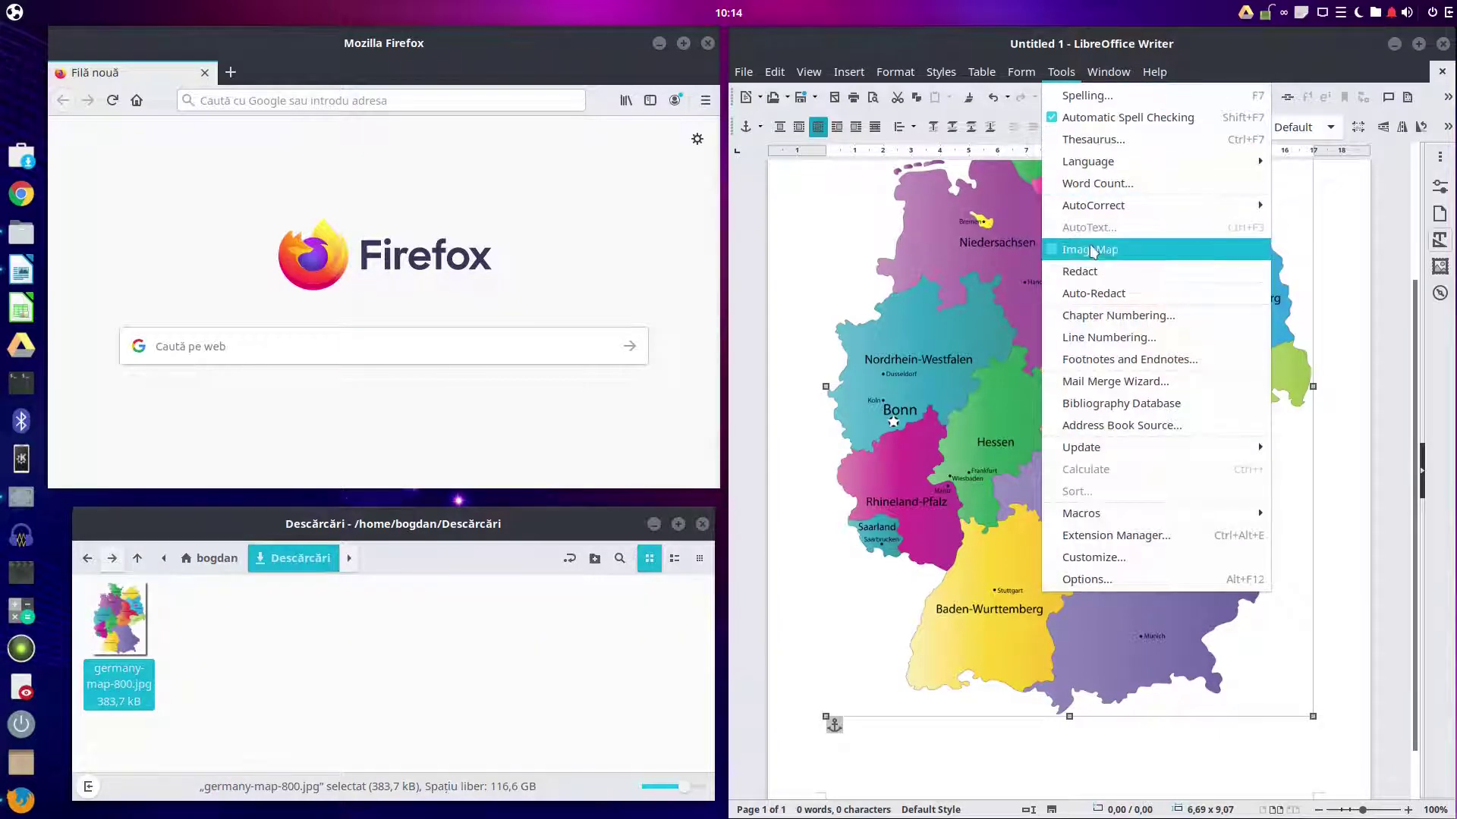
pyautogui.click(1082, 256)
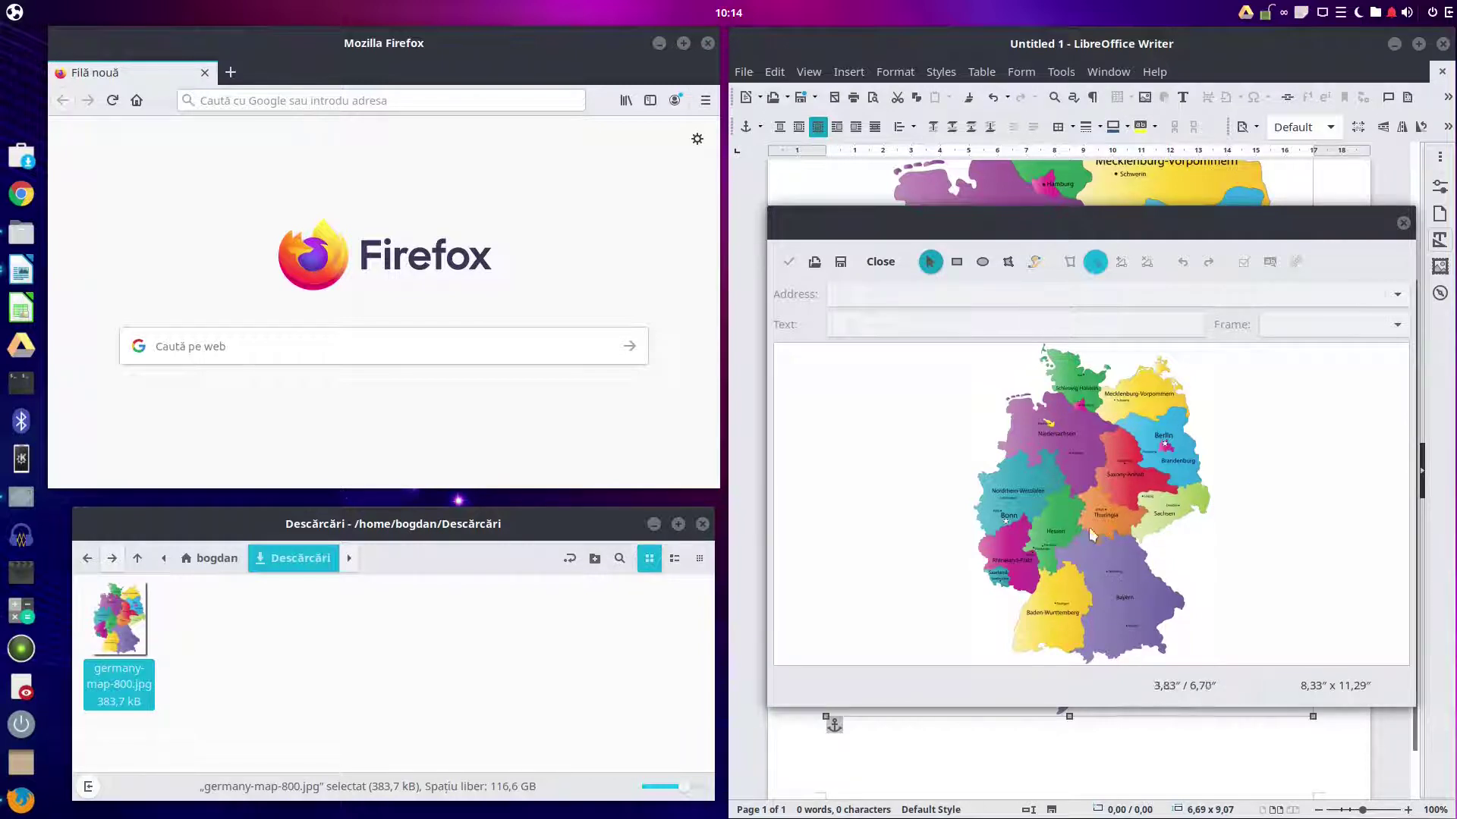
# Draw a closed polygon hotspot tracing Bayern's northern, eastern and southern borders.
pyautogui.click(1008, 263)
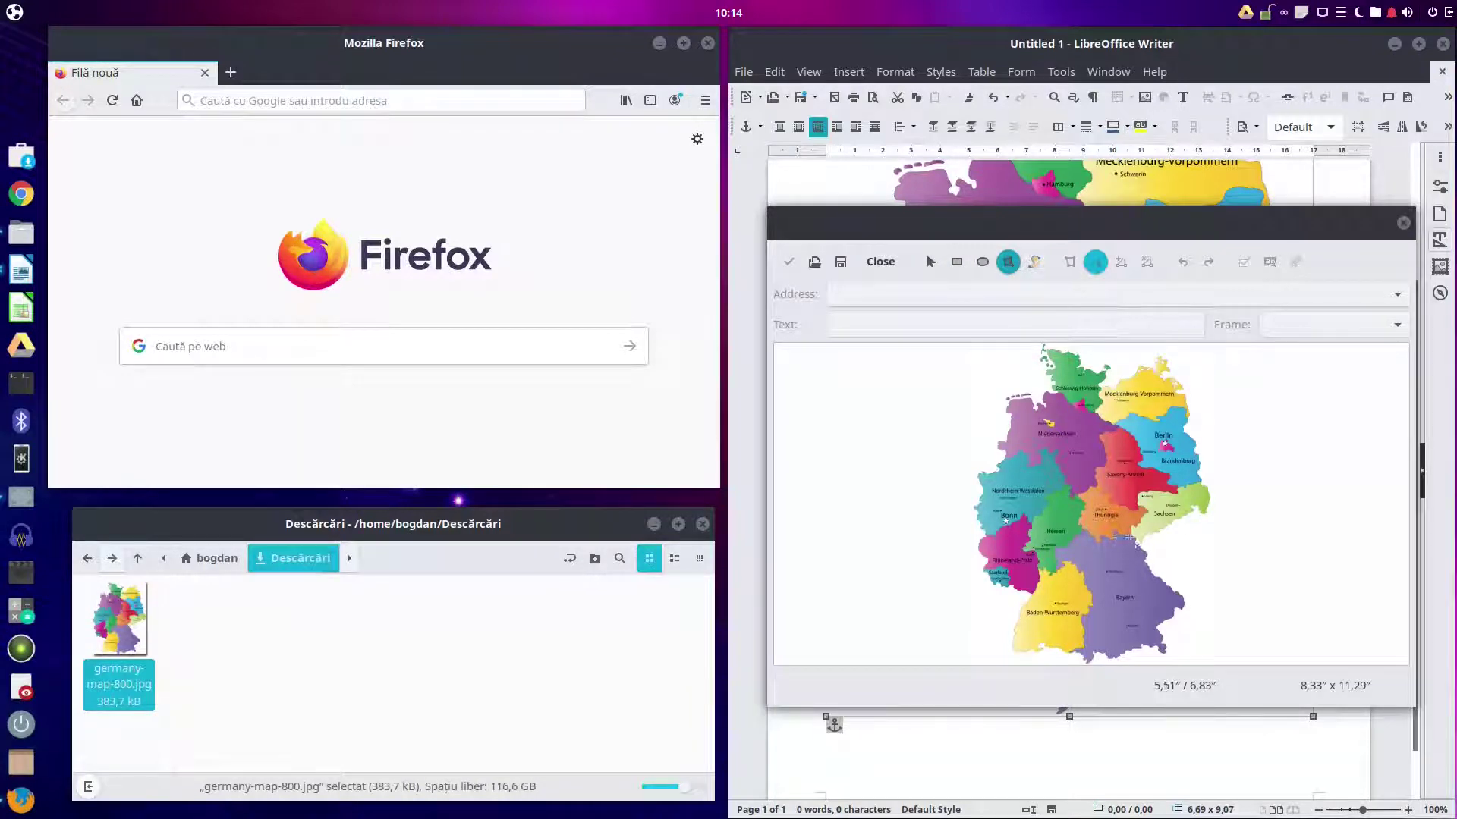
pyautogui.click(1127, 538)
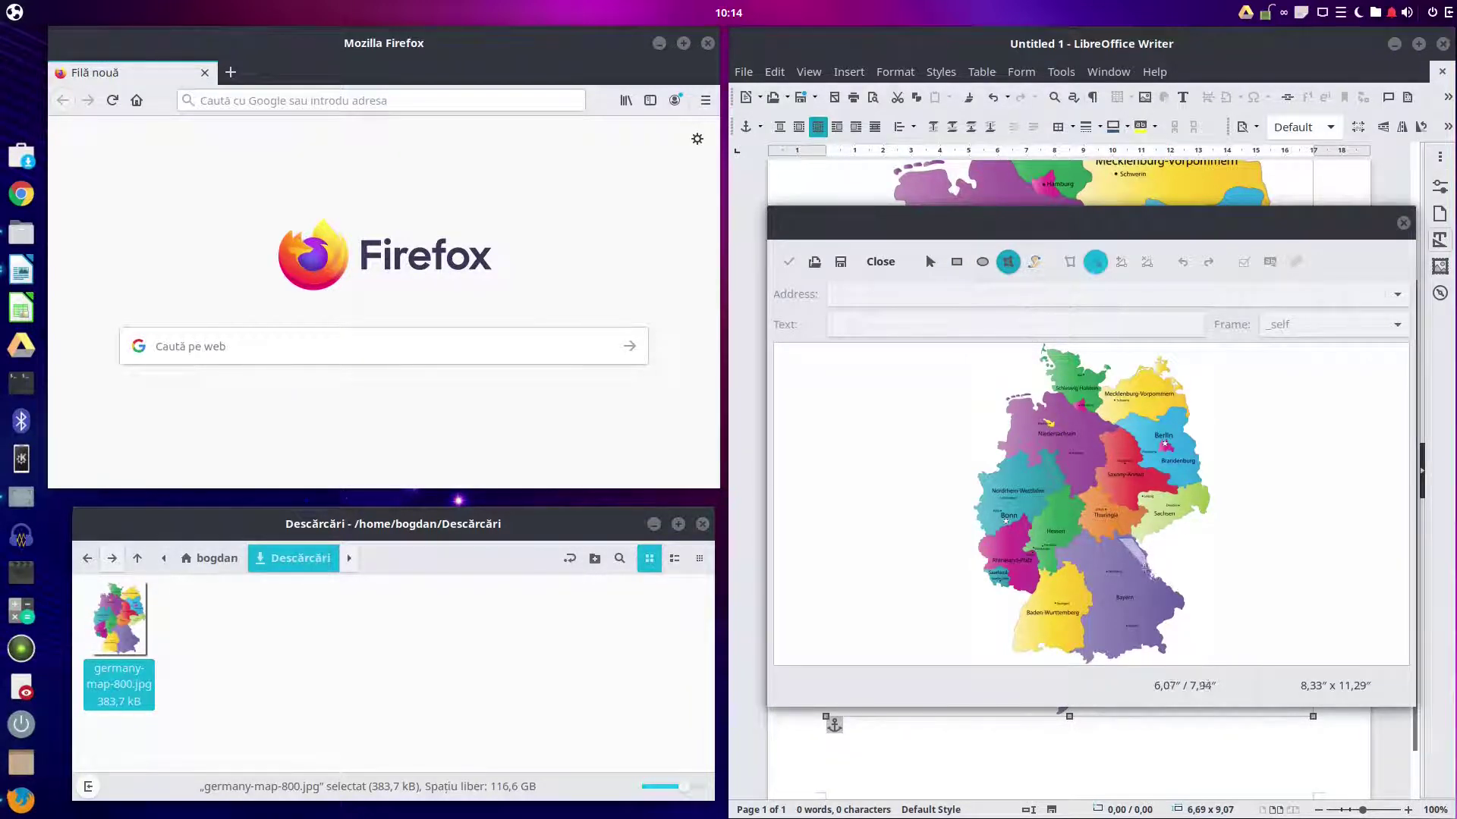
pyautogui.click(1180, 603)
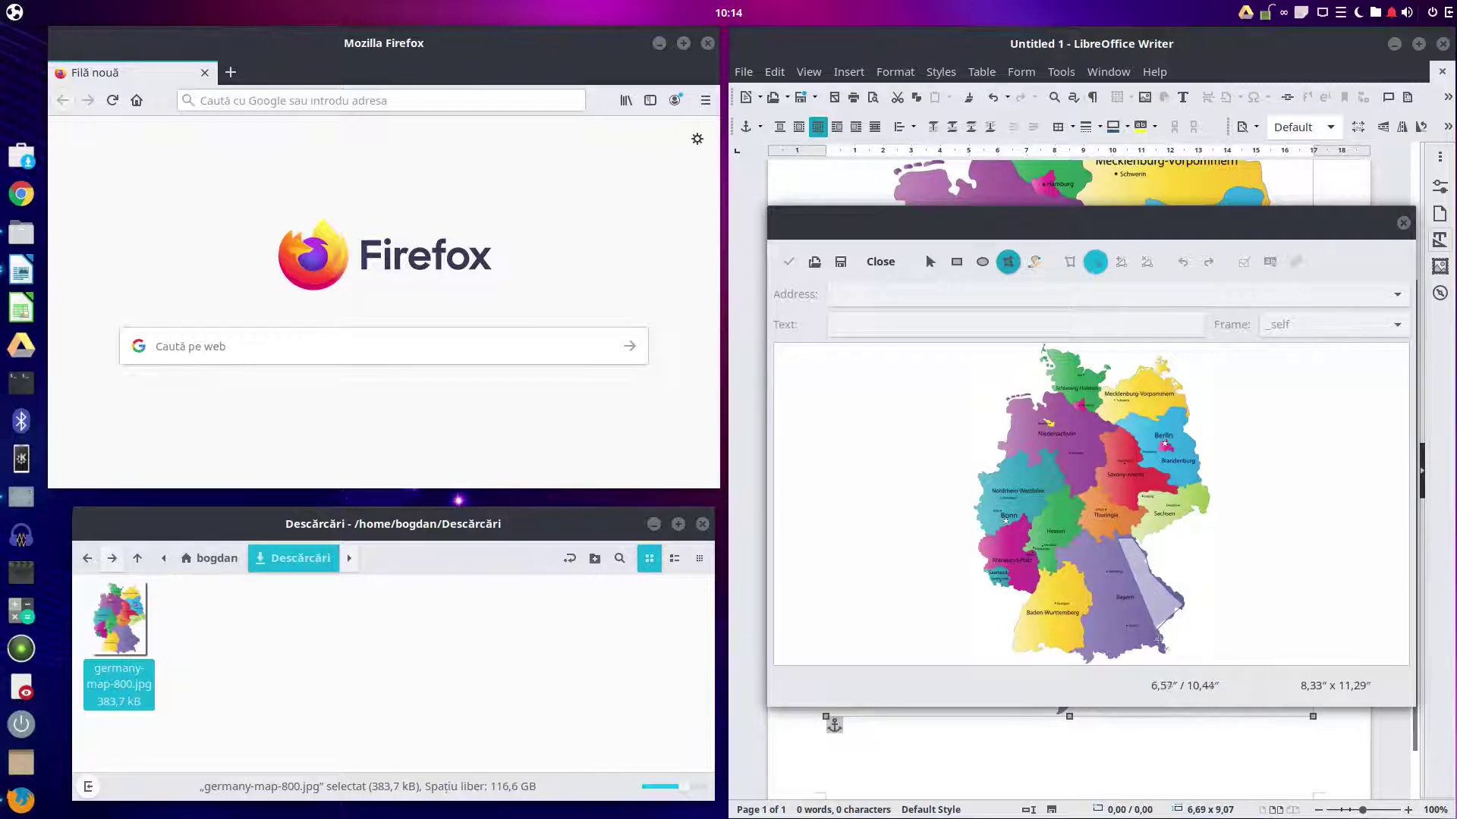
pyautogui.click(1160, 648)
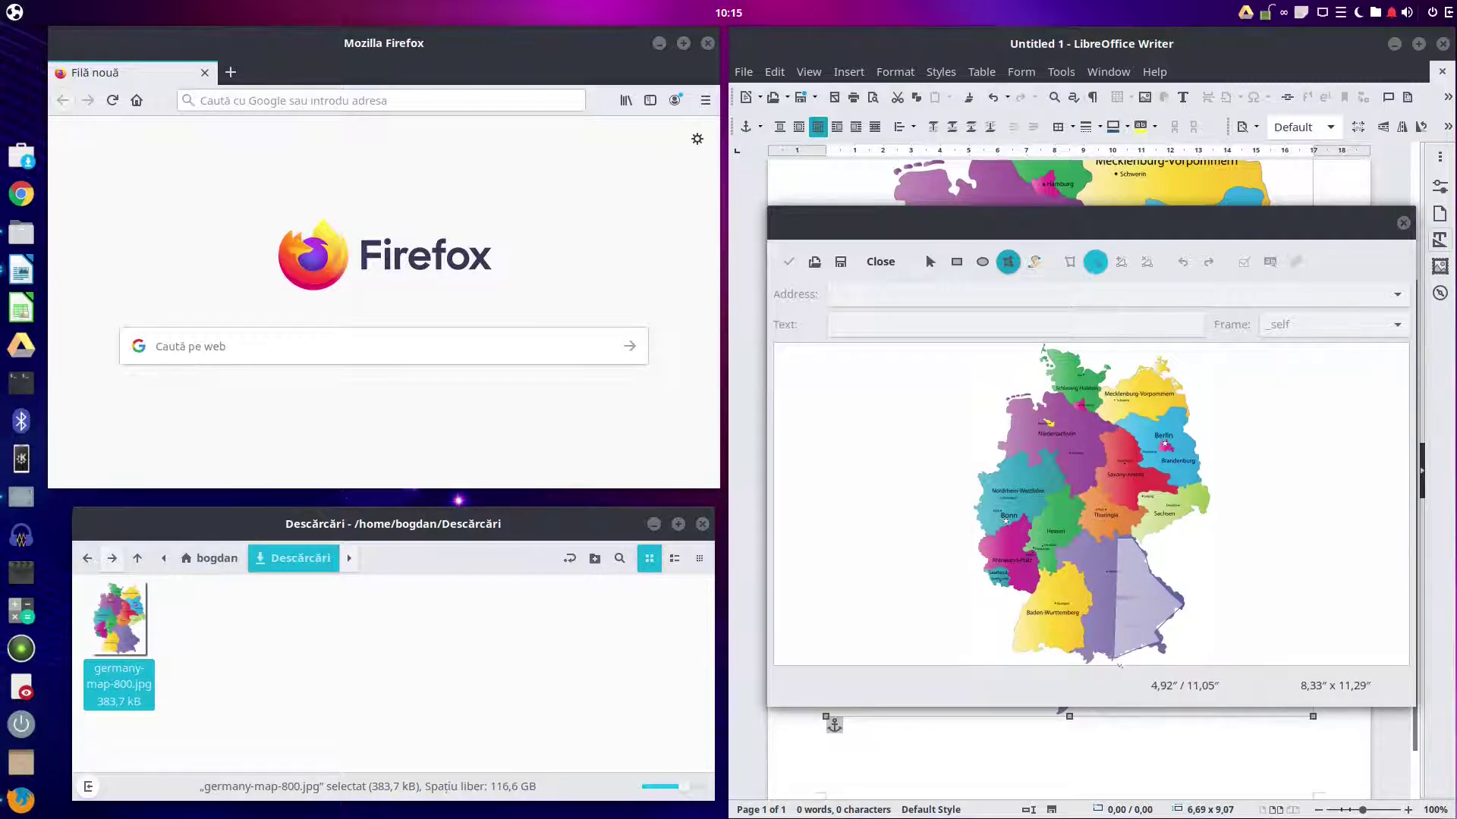
pyautogui.doubleClick(1103, 540)
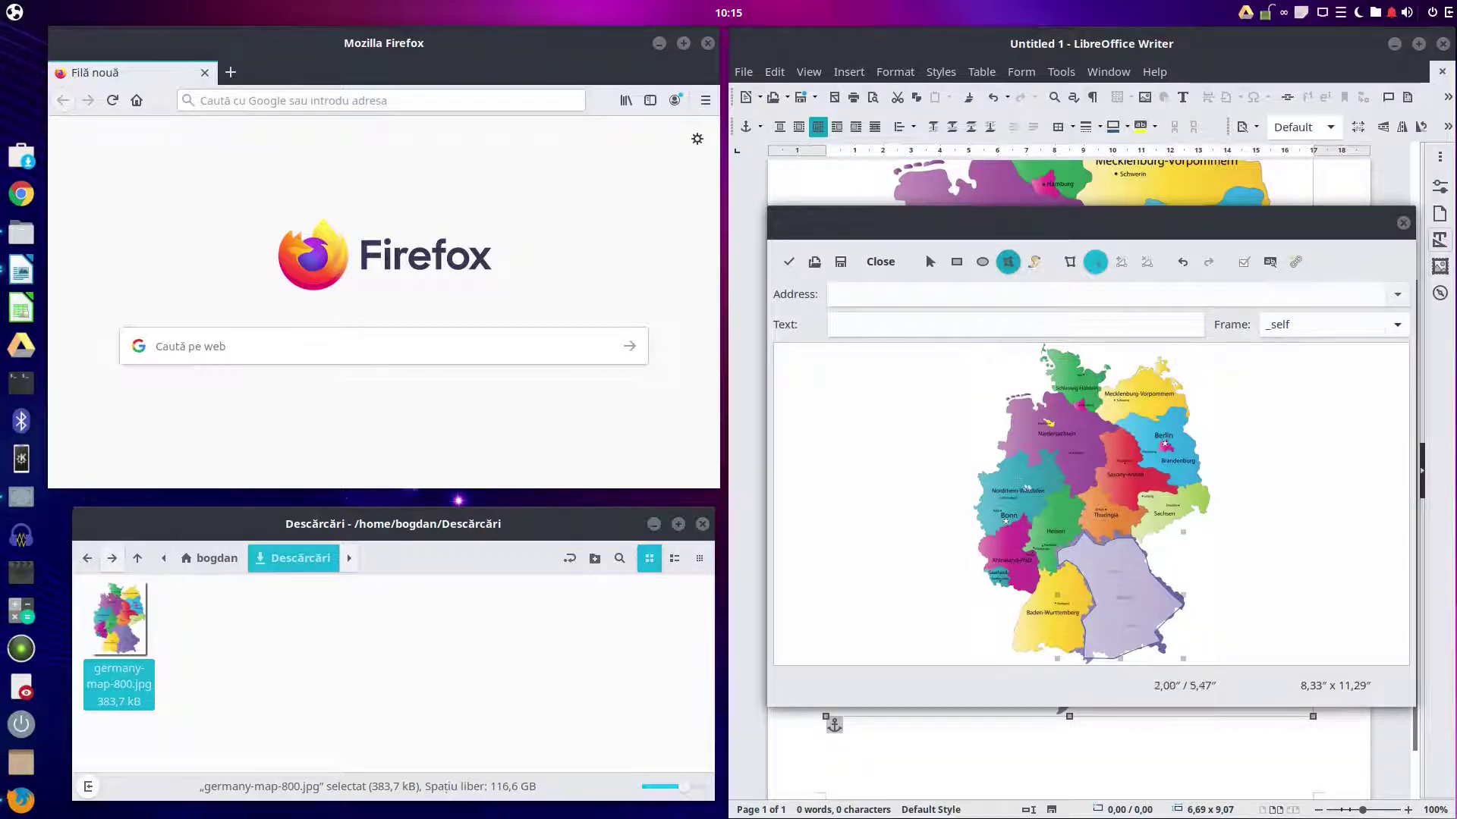
# Search 'bayern wiki', open the Bavaria Wikipedia article and copy its URL.
pyautogui.click(205, 346)
pyautogui.write('baye')
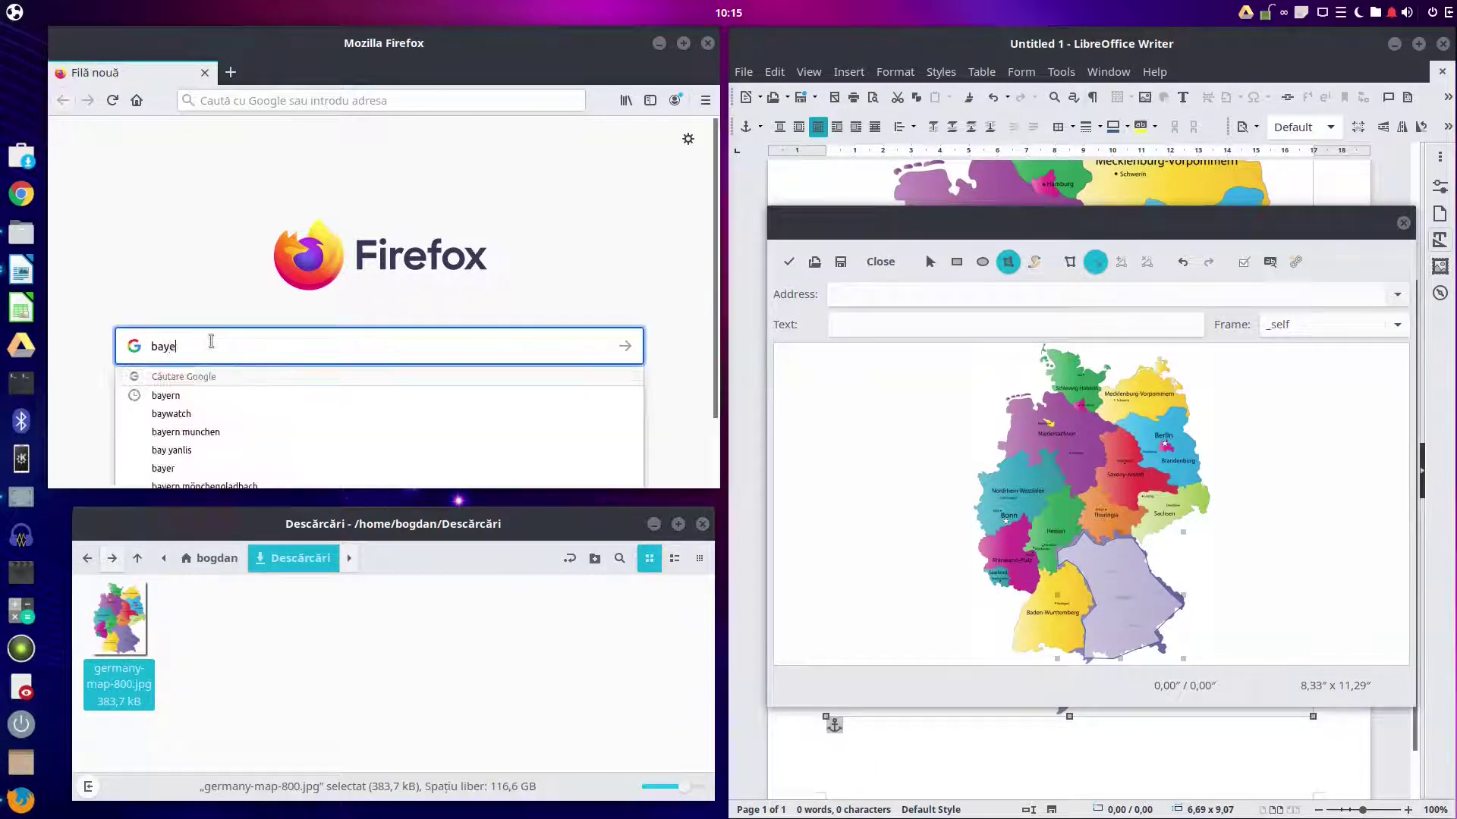
pyautogui.write('rn wiki')
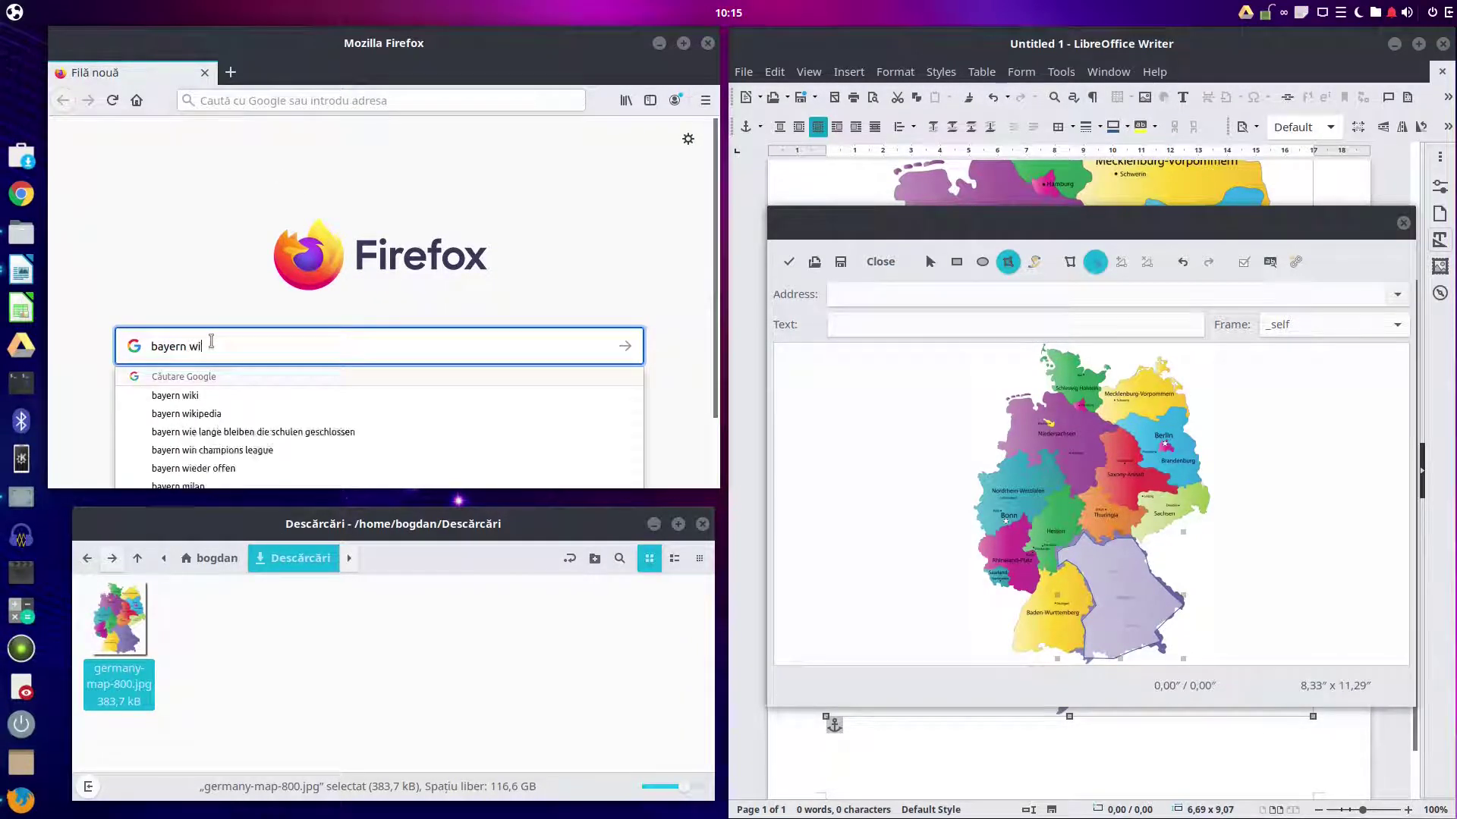
pyautogui.press('Return')
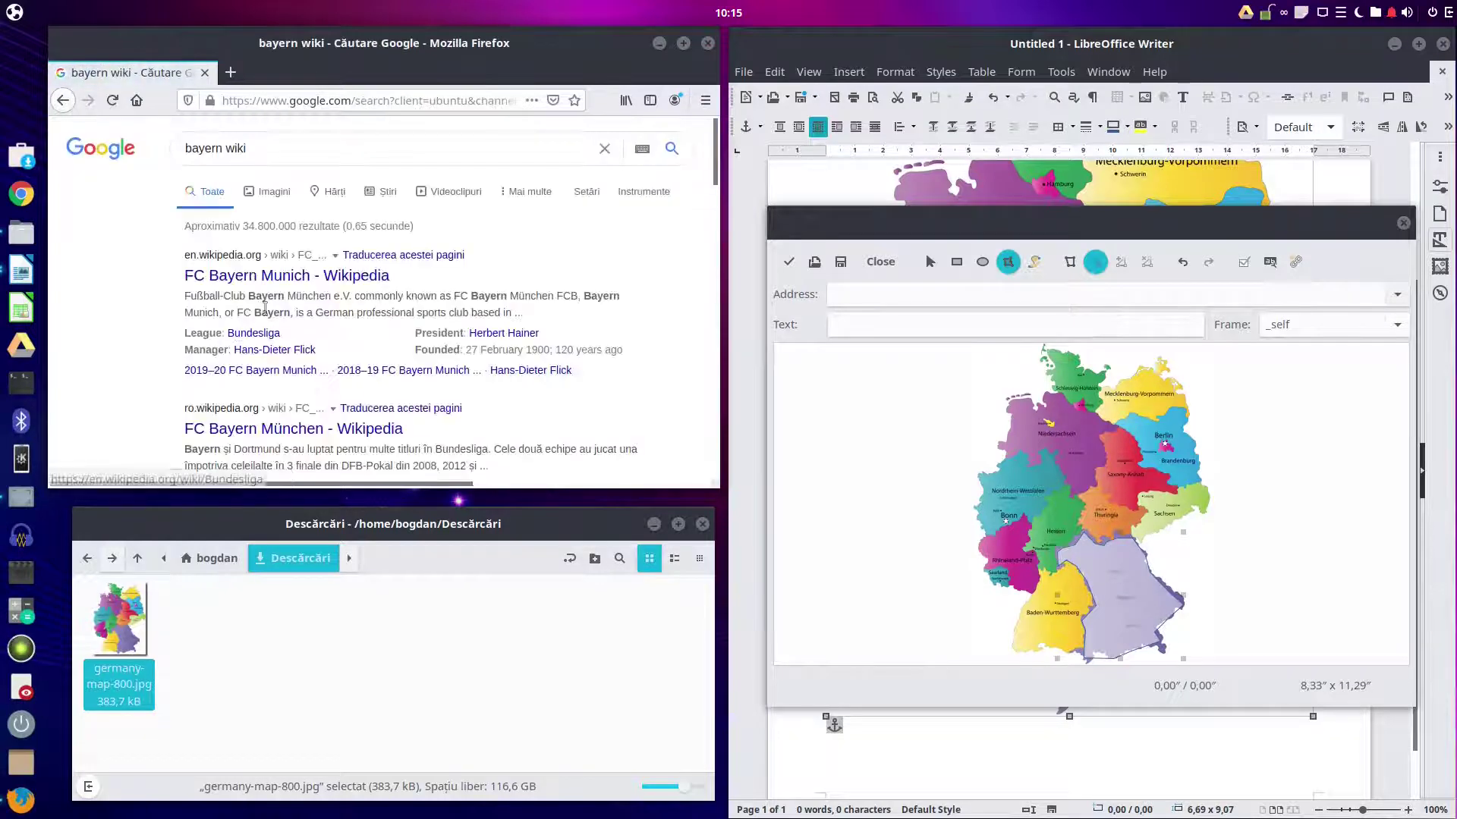
pyautogui.scroll(-5, 277, 323)
pyautogui.click(277, 322)
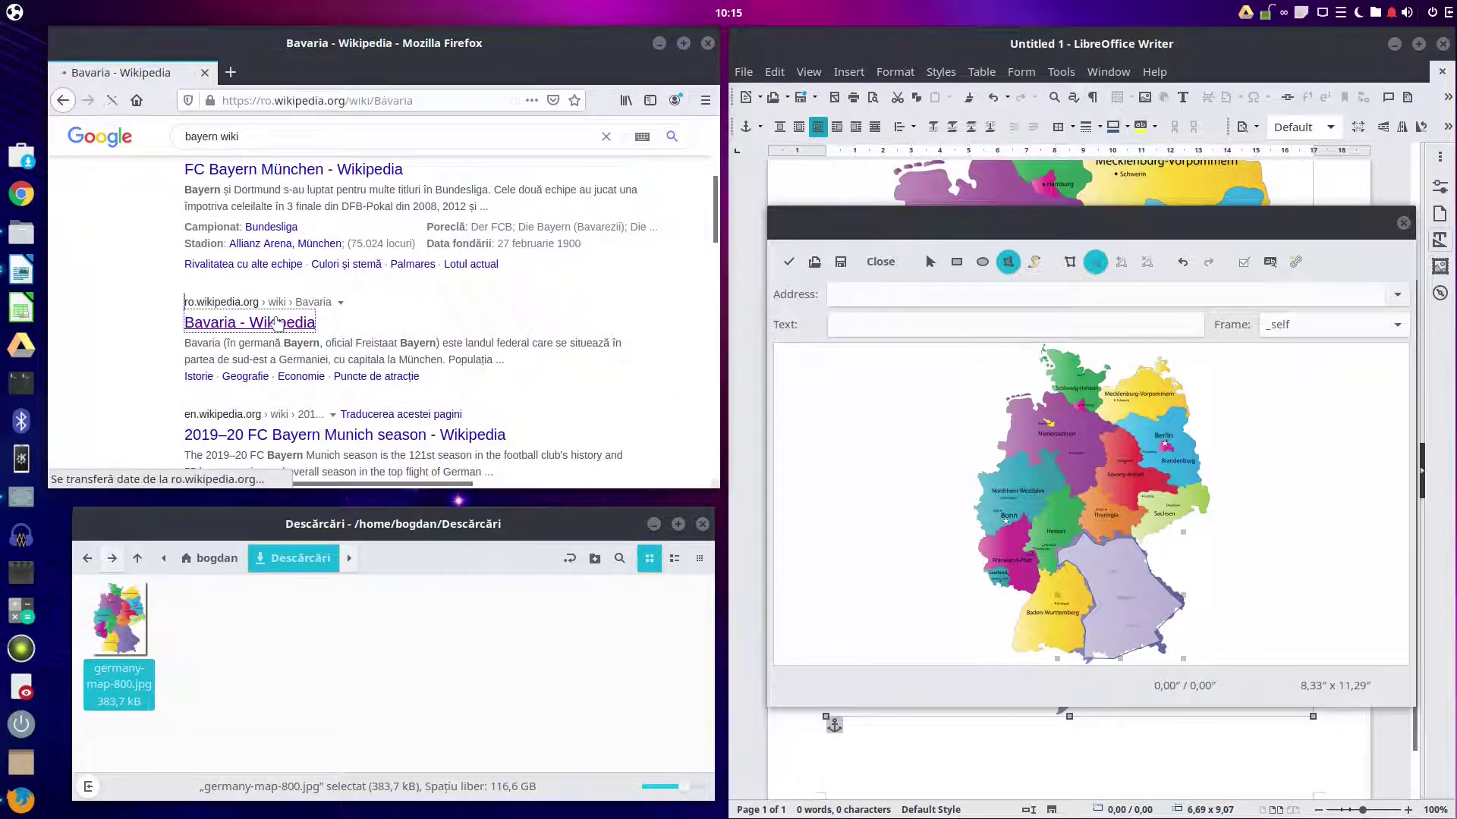
pyautogui.click(319, 101)
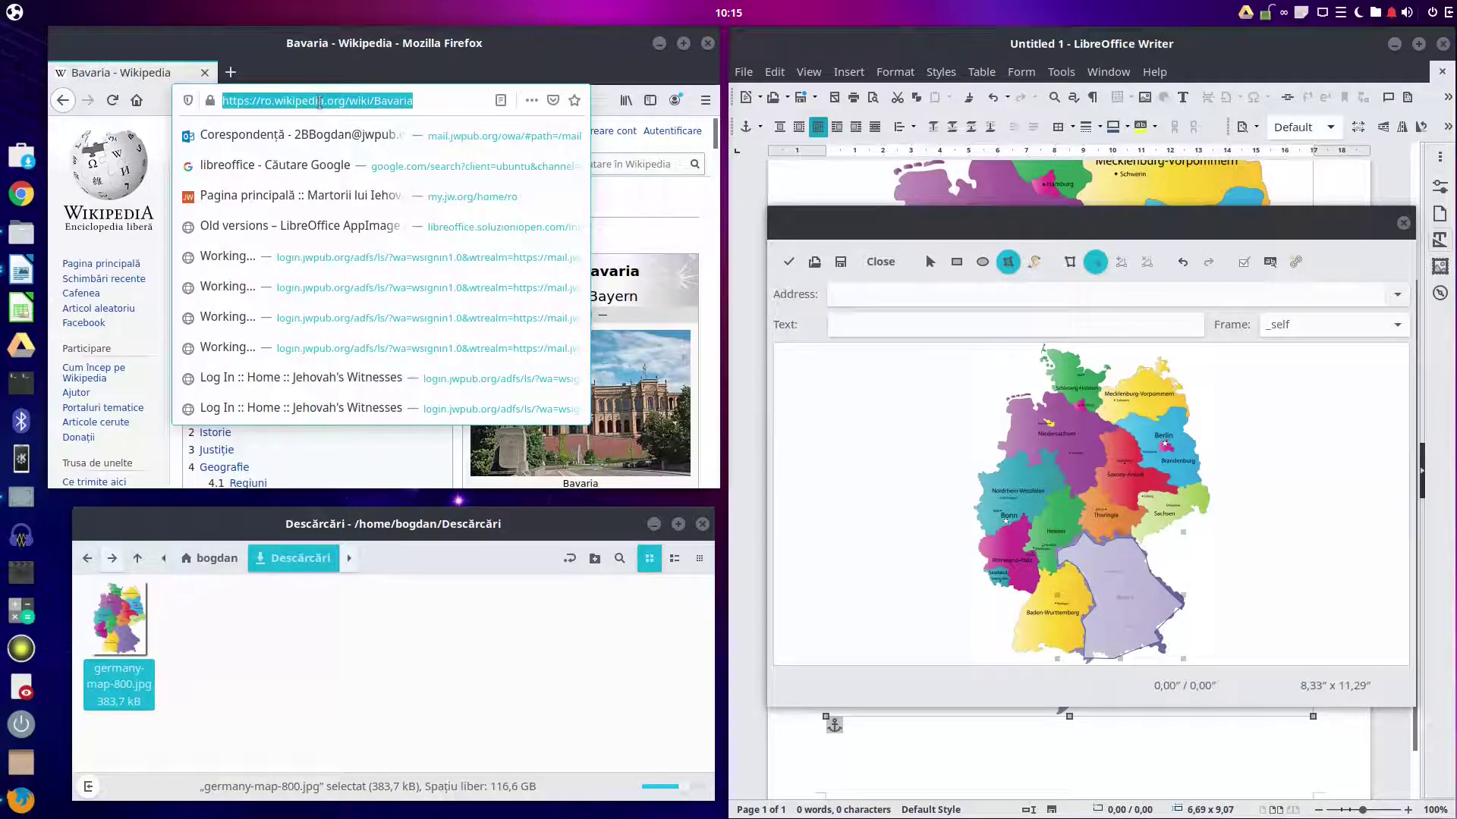
pyautogui.rightClick(319, 101)
pyautogui.click(343, 158)
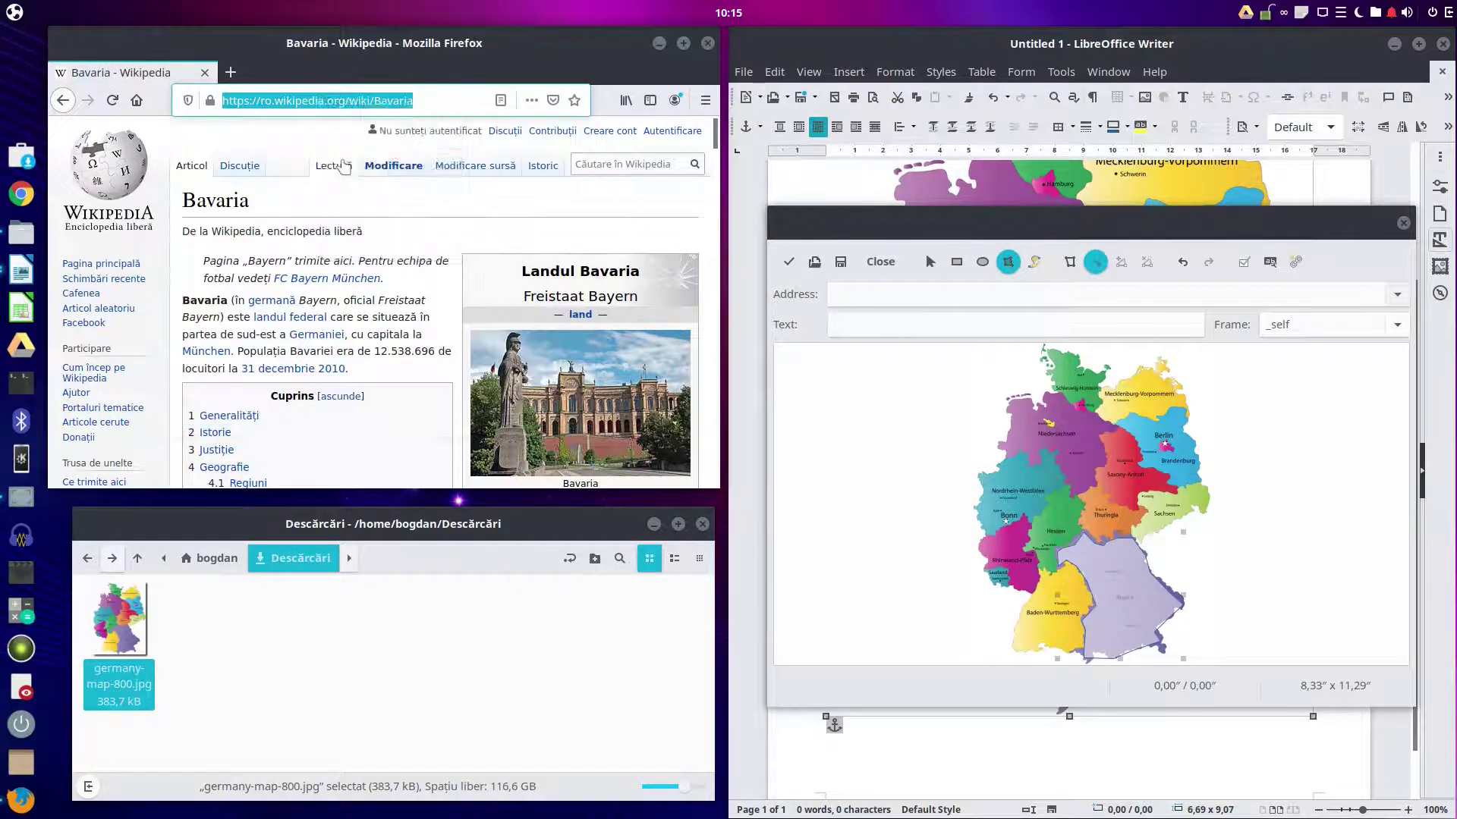
# Paste the Bavaria article URL as the hotspot address, choose frame _blank, and apply.
pyautogui.rightClick(953, 301)
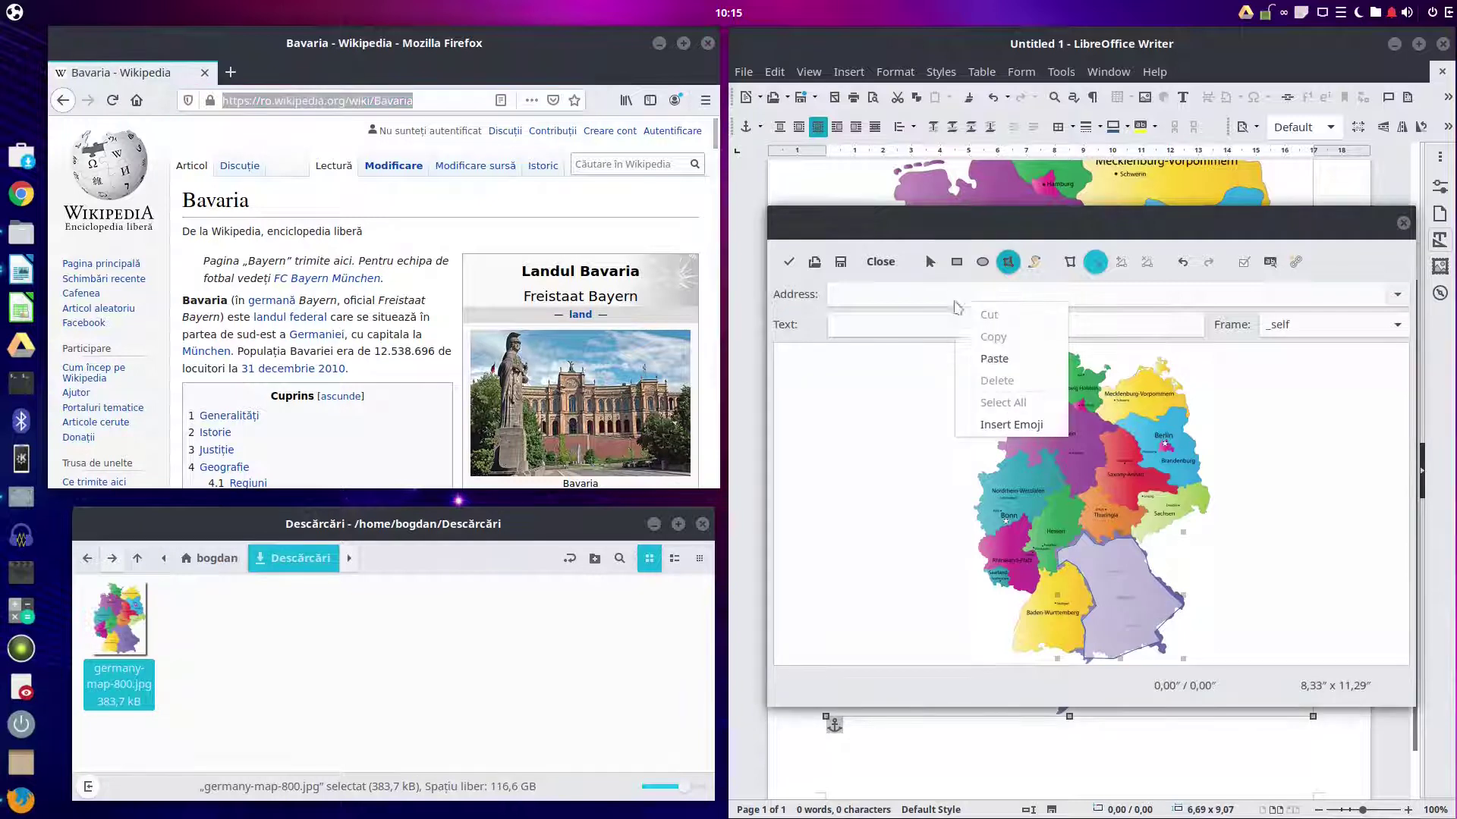
pyautogui.click(993, 360)
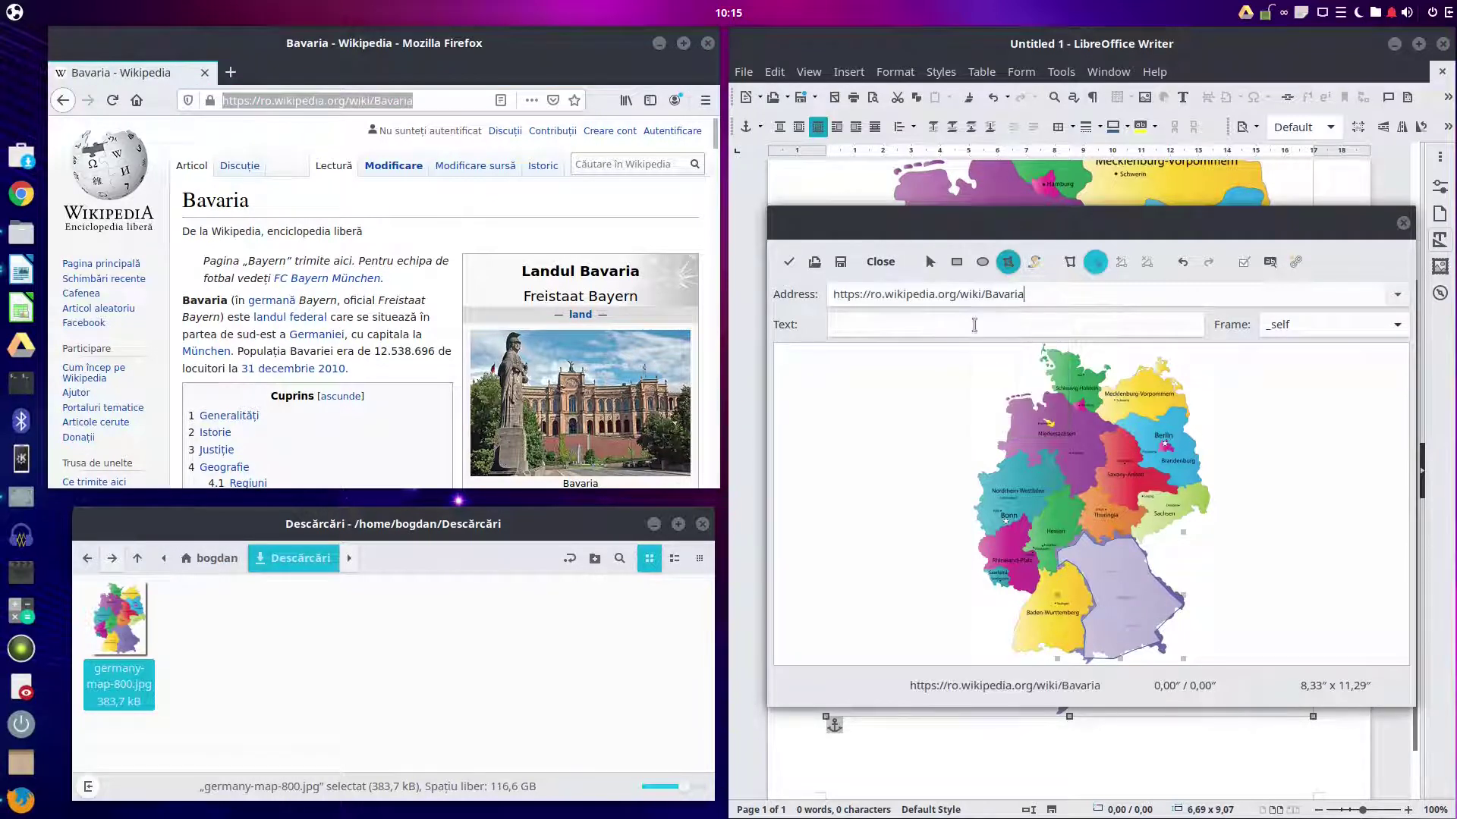
pyautogui.click(1381, 327)
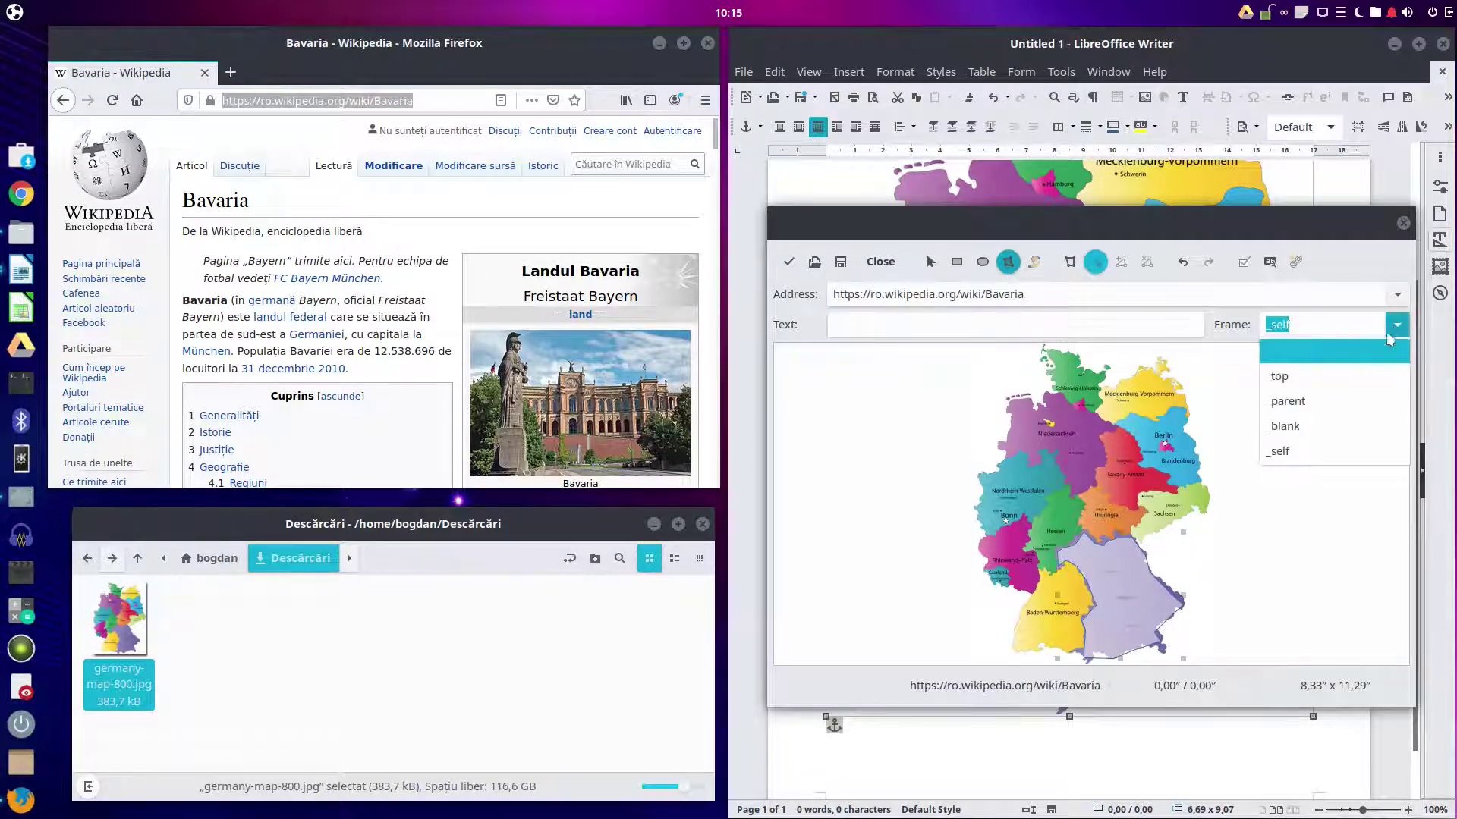
pyautogui.click(1320, 421)
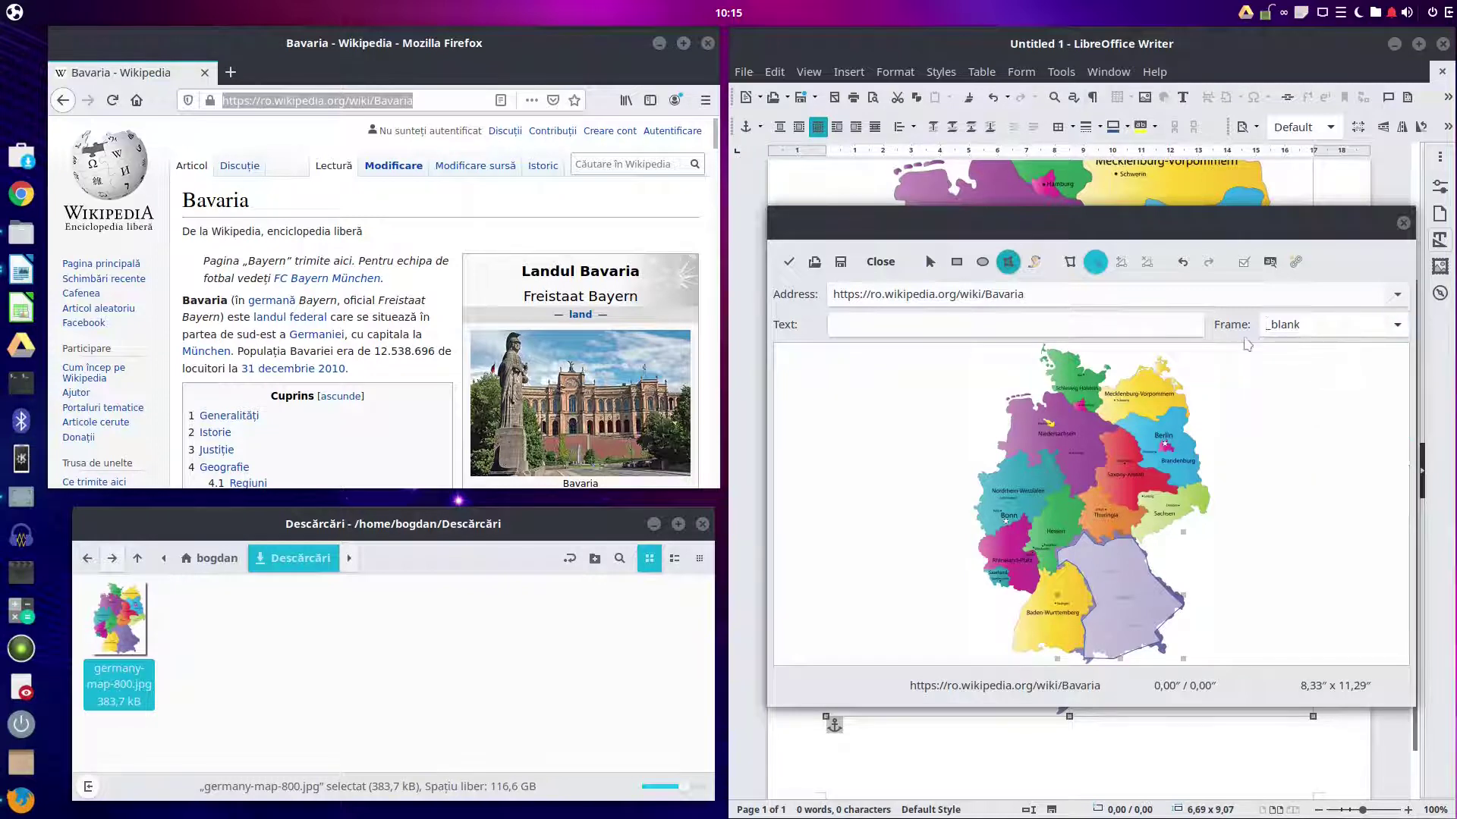
pyautogui.click(1147, 326)
pyautogui.click(788, 262)
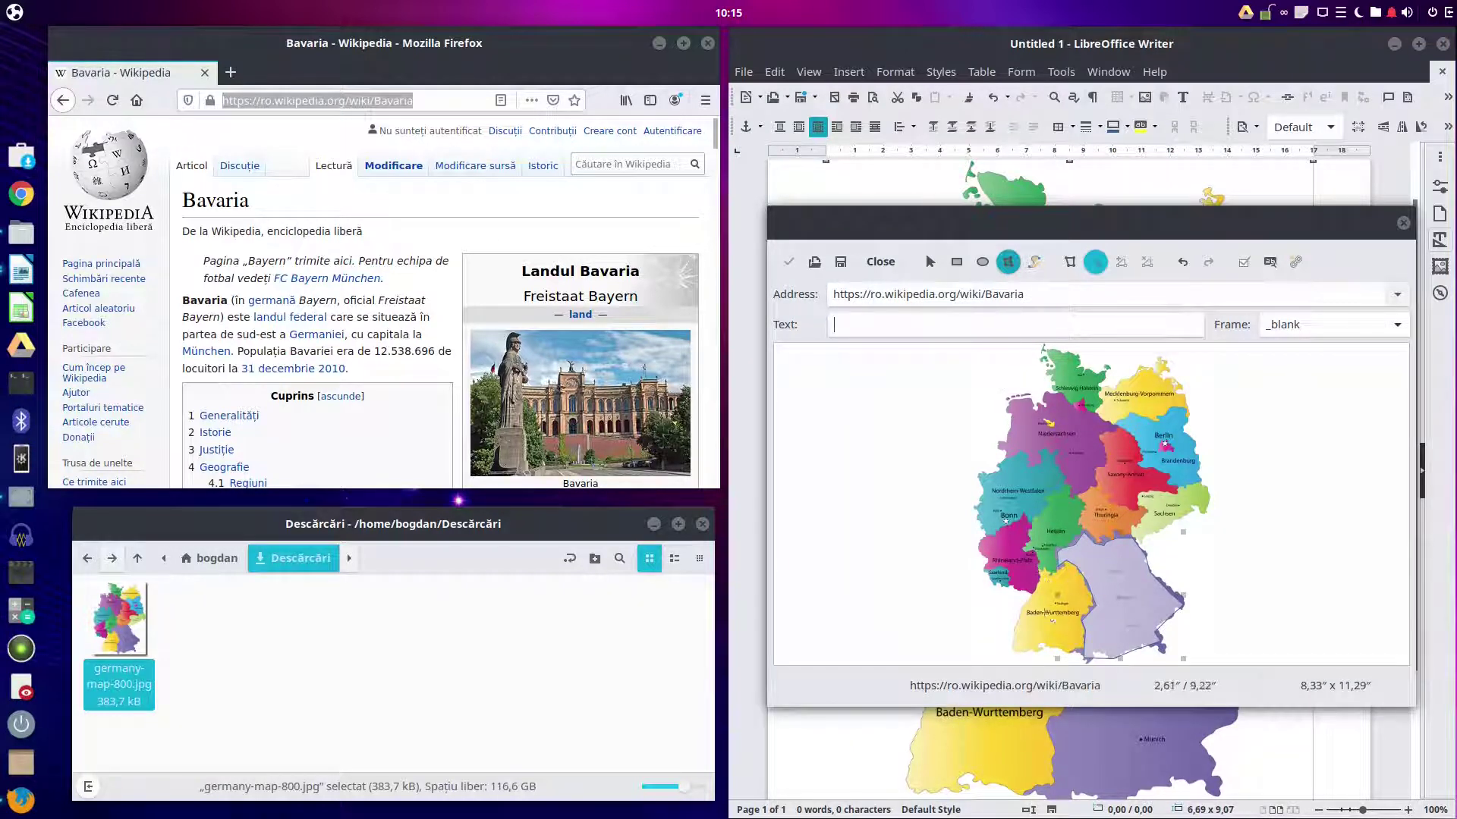
# Deselect the Bavaria hotspot and trace a closed polygon around Baden-Württemberg.
pyautogui.click(1071, 653)
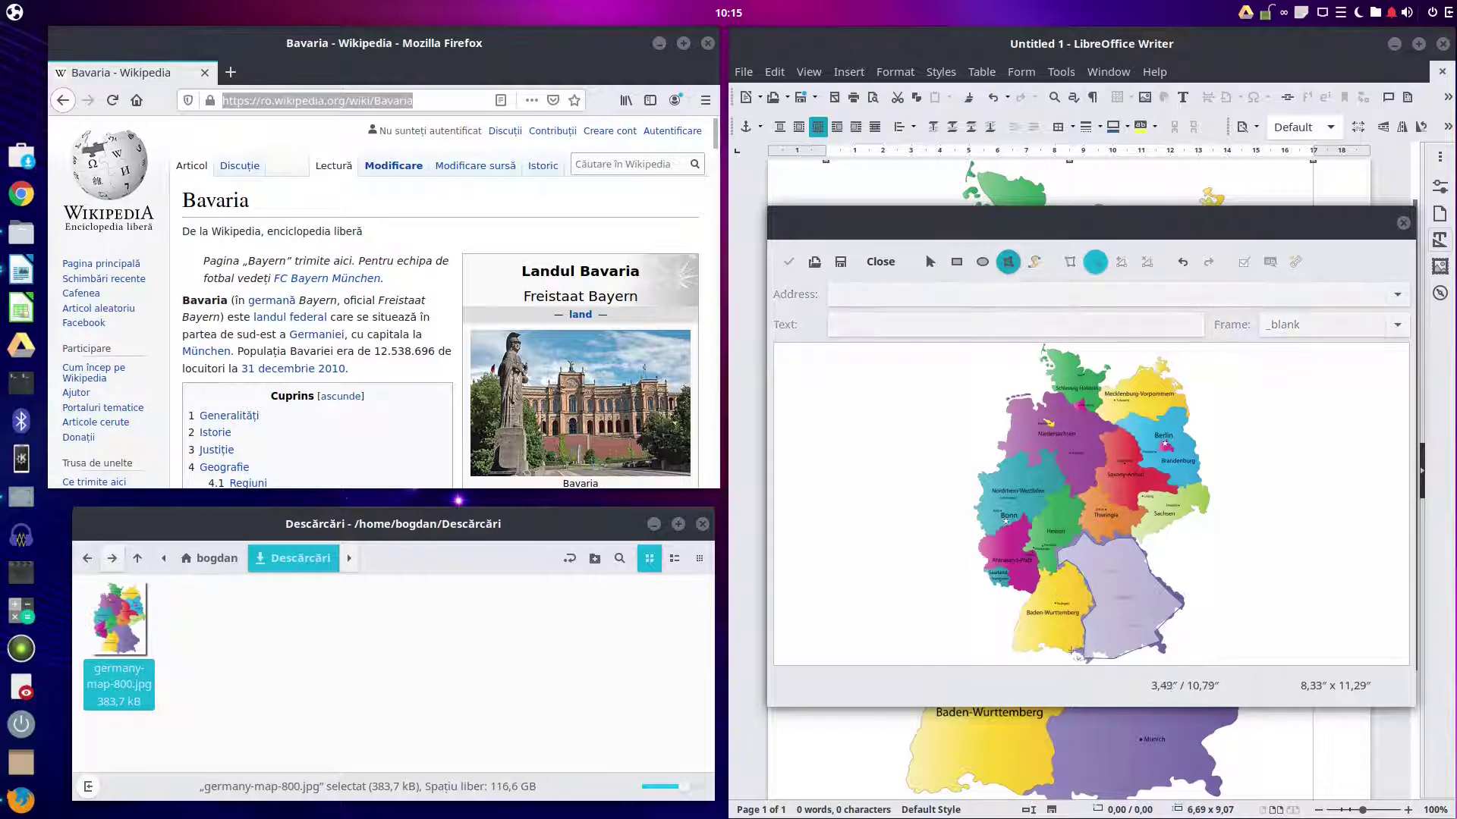
pyautogui.moveTo(1062, 651); pyautogui.dragTo(1018, 645)
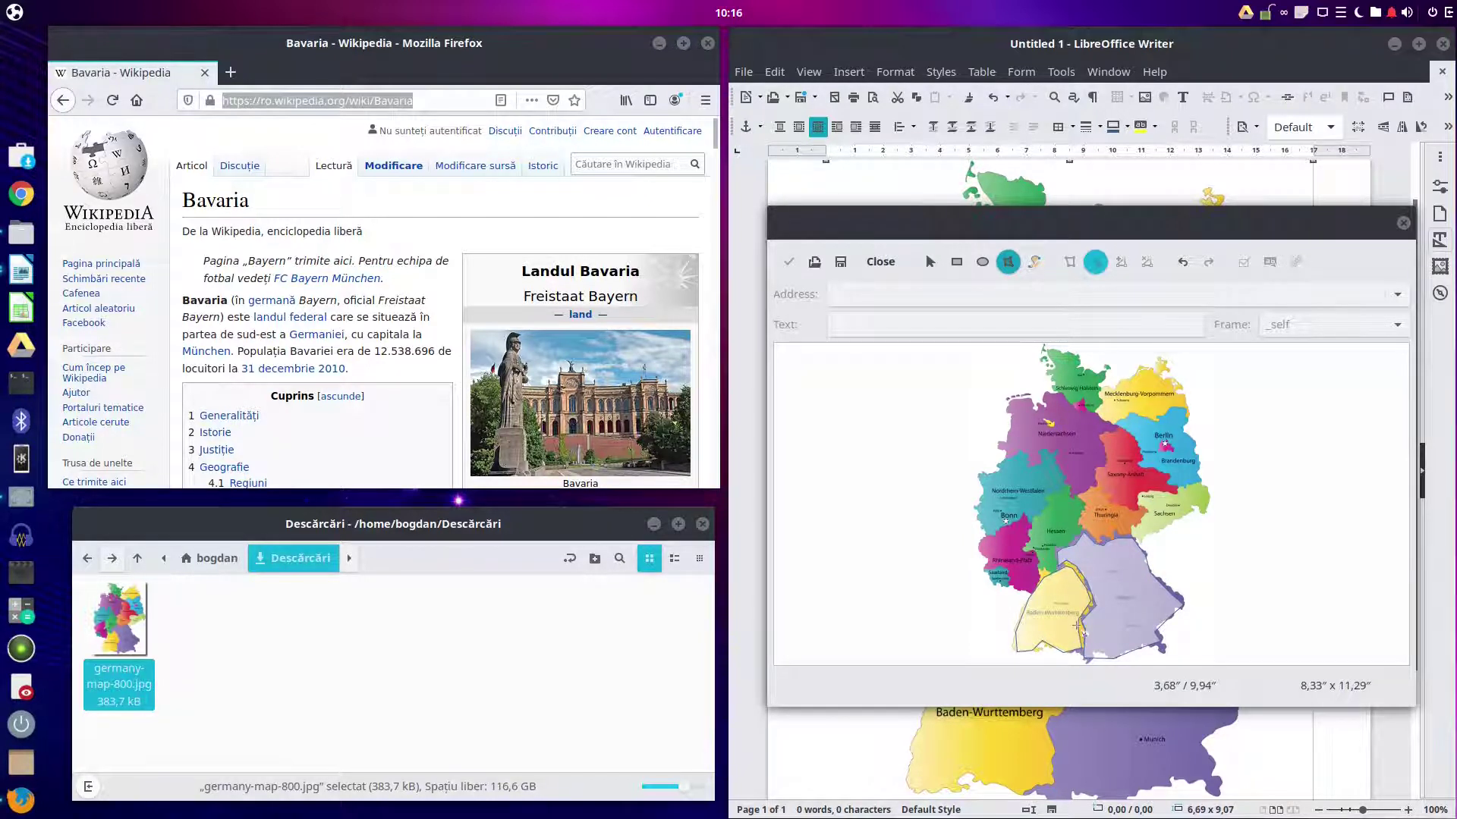
pyautogui.doubleClick(1076, 626)
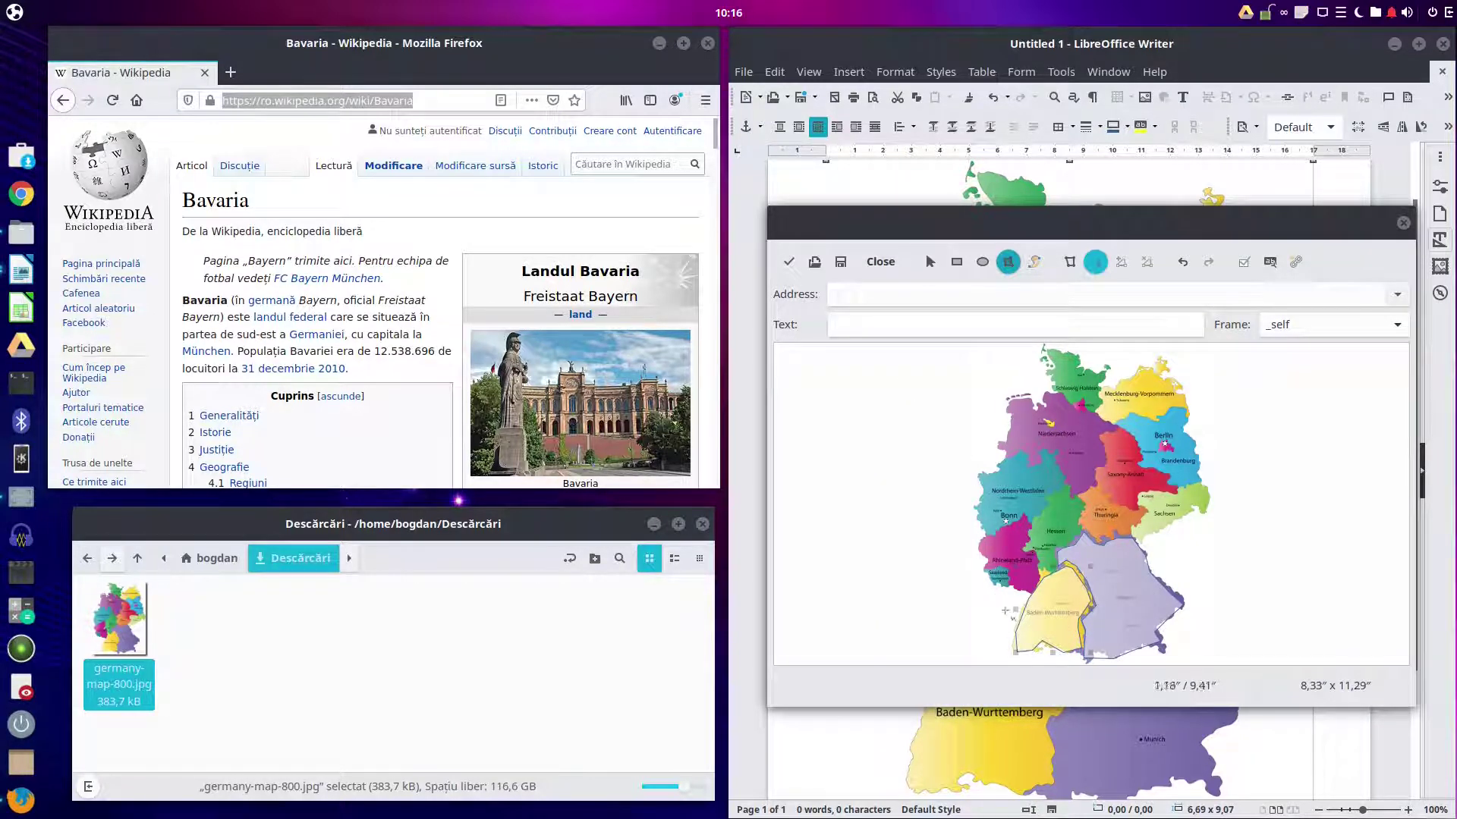
# Search 'wiki baden württemberg' and open the Baden-Württemberg Wikipedia article.
pyautogui.click(63, 100)
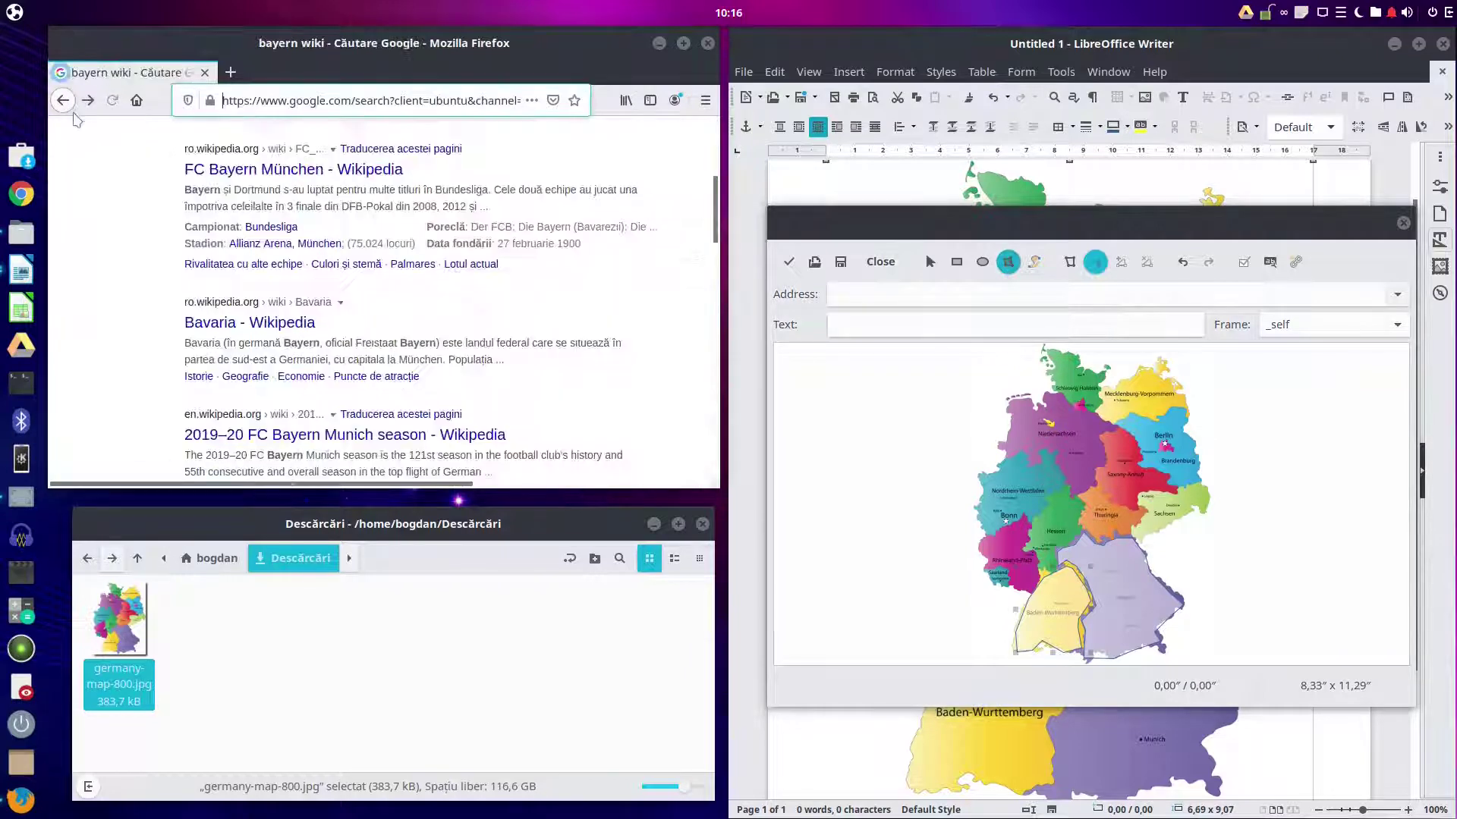
pyautogui.scroll(2, 285, 149)
pyautogui.tripleClick(287, 149)
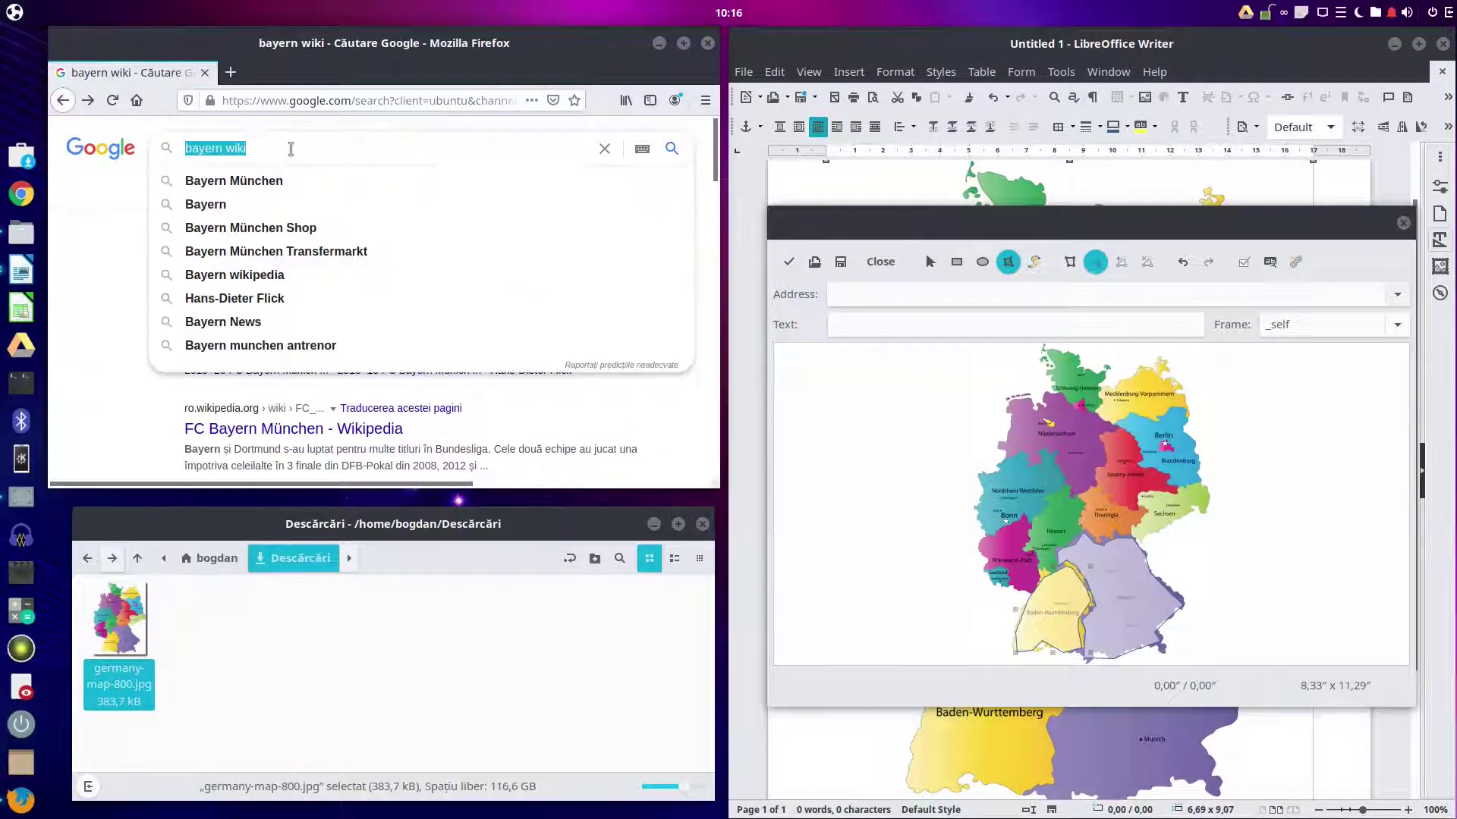
pyautogui.write('wiki bad')
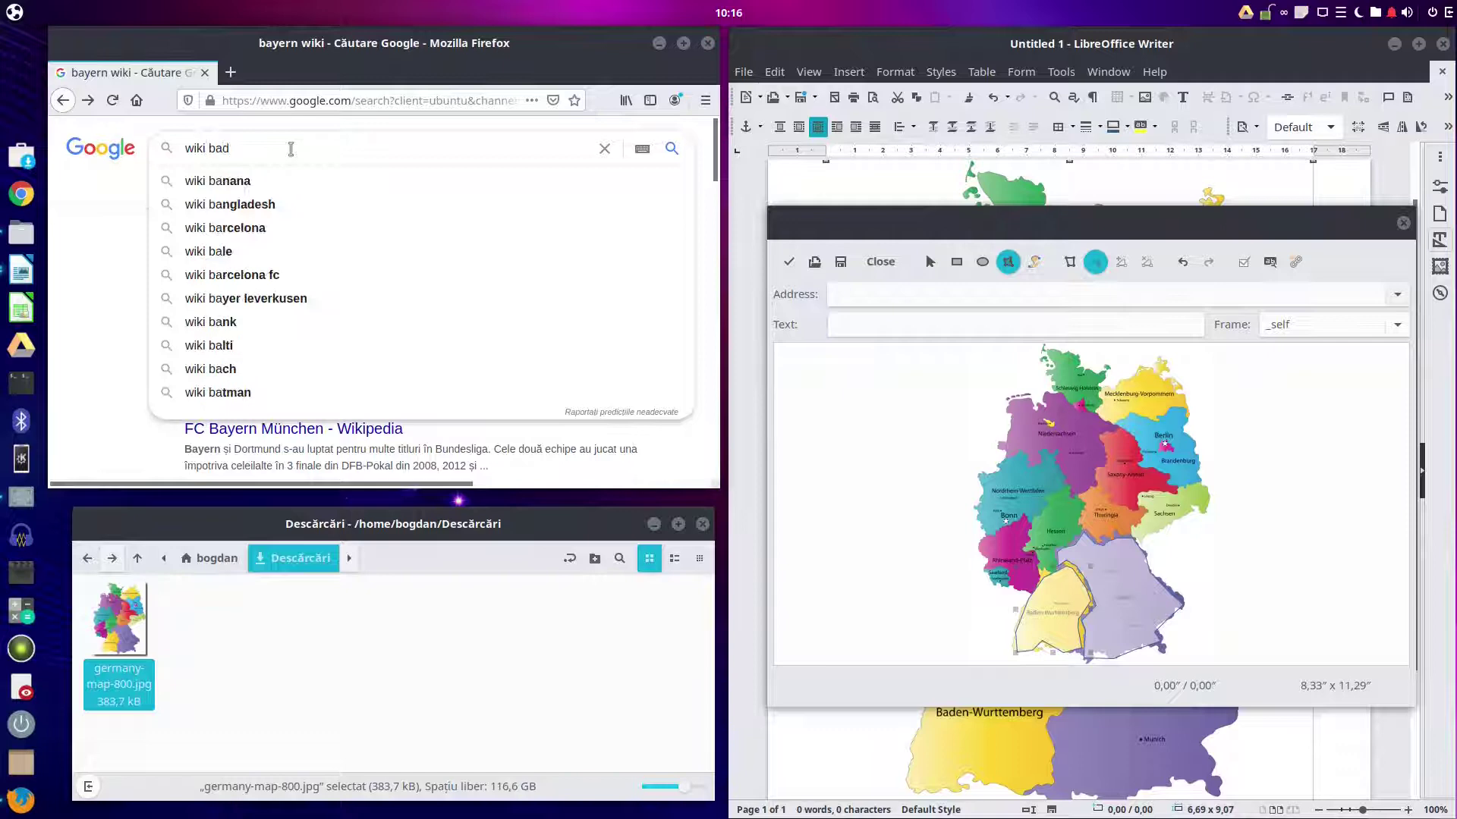
pyautogui.write('en')
pyautogui.press('Down')
pyautogui.press('Down')
pyautogui.press('Down')
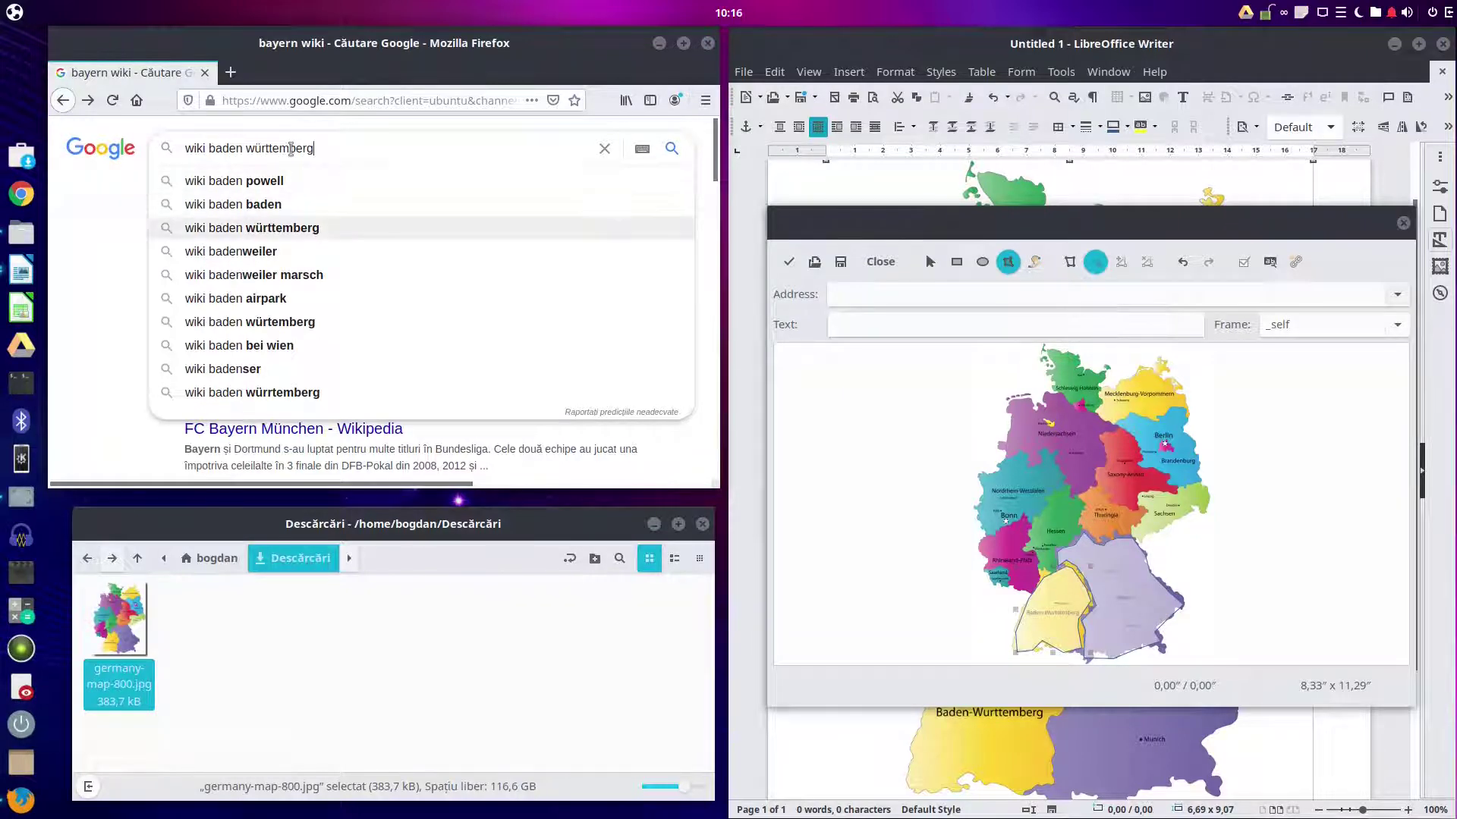
pyautogui.press('Return')
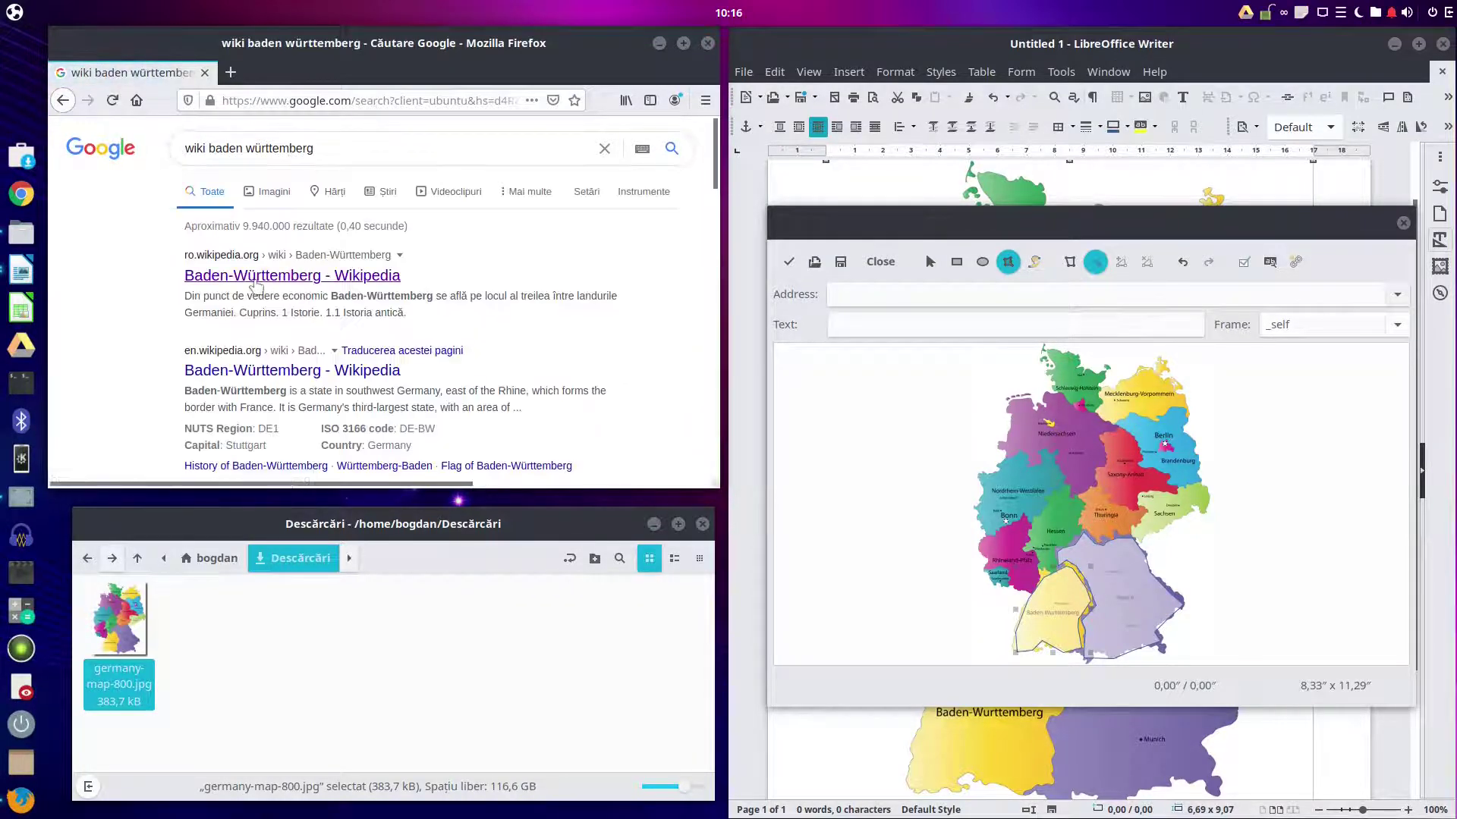
pyautogui.scroll(-3, 250, 289)
pyautogui.click(241, 198)
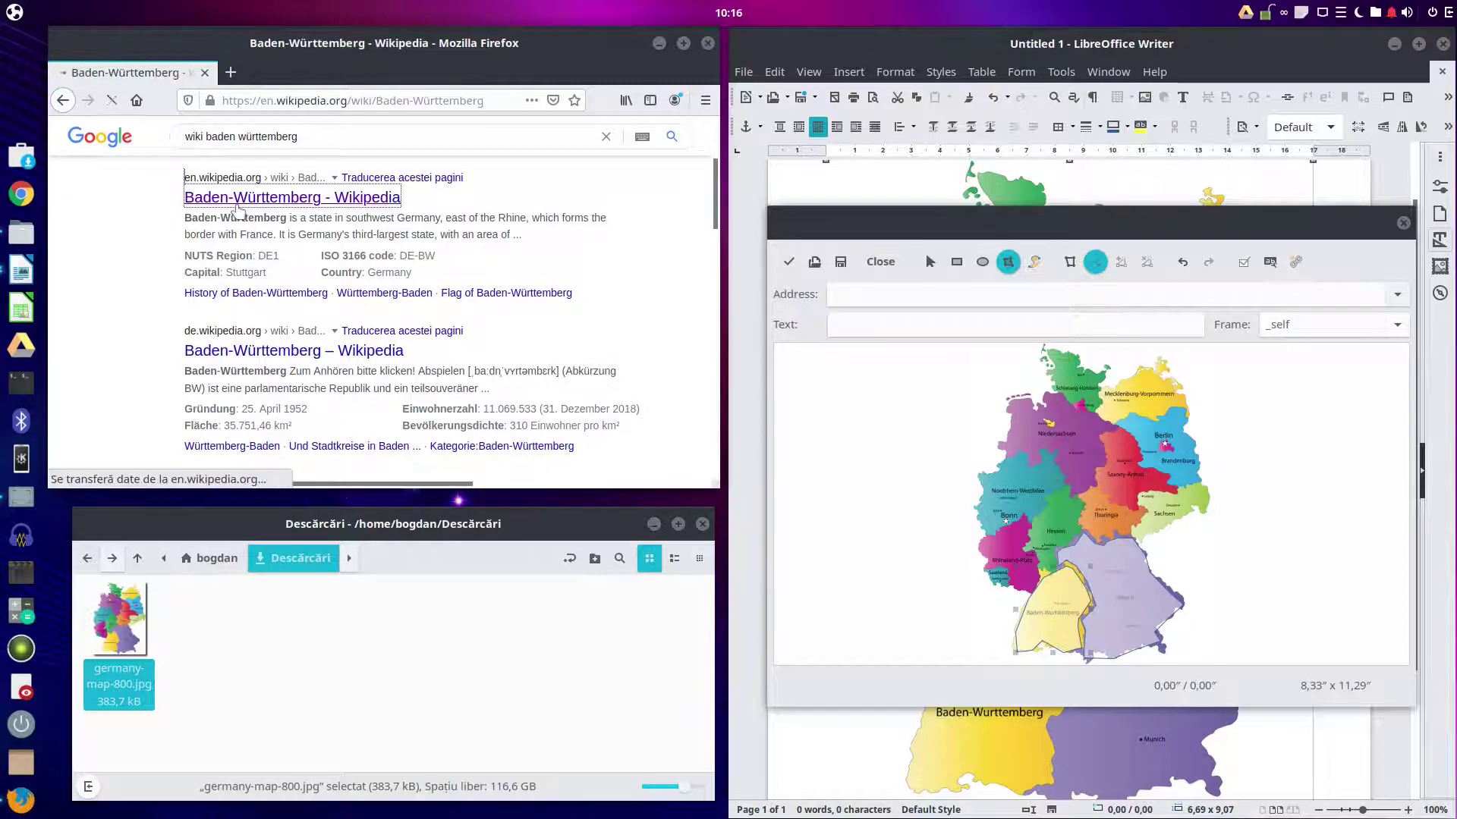
# Copy the article URL and apply it as the Baden-Württemberg hotspot's address.
pyautogui.click(322, 101)
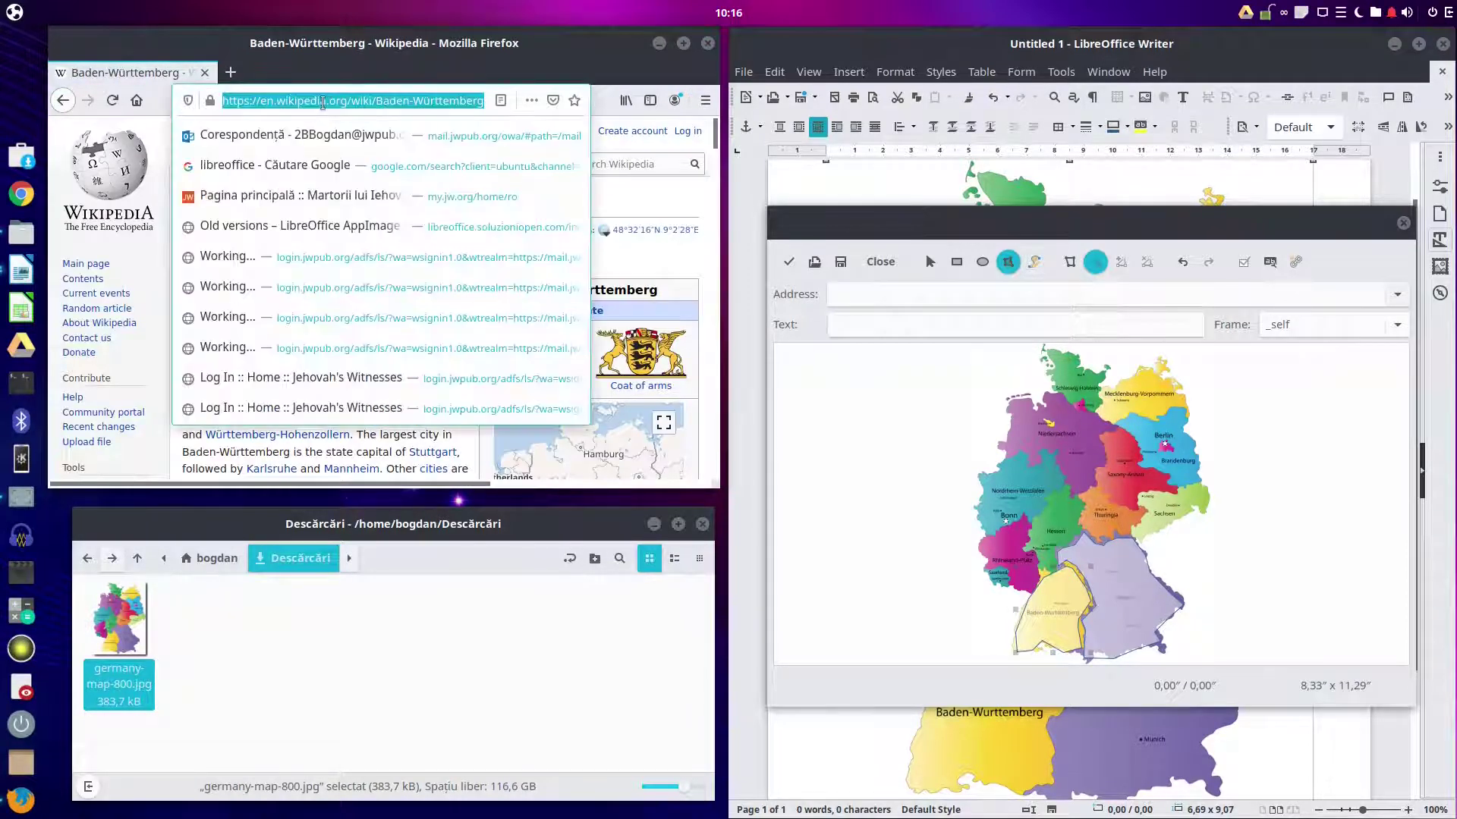
pyautogui.rightClick(323, 101)
pyautogui.click(406, 156)
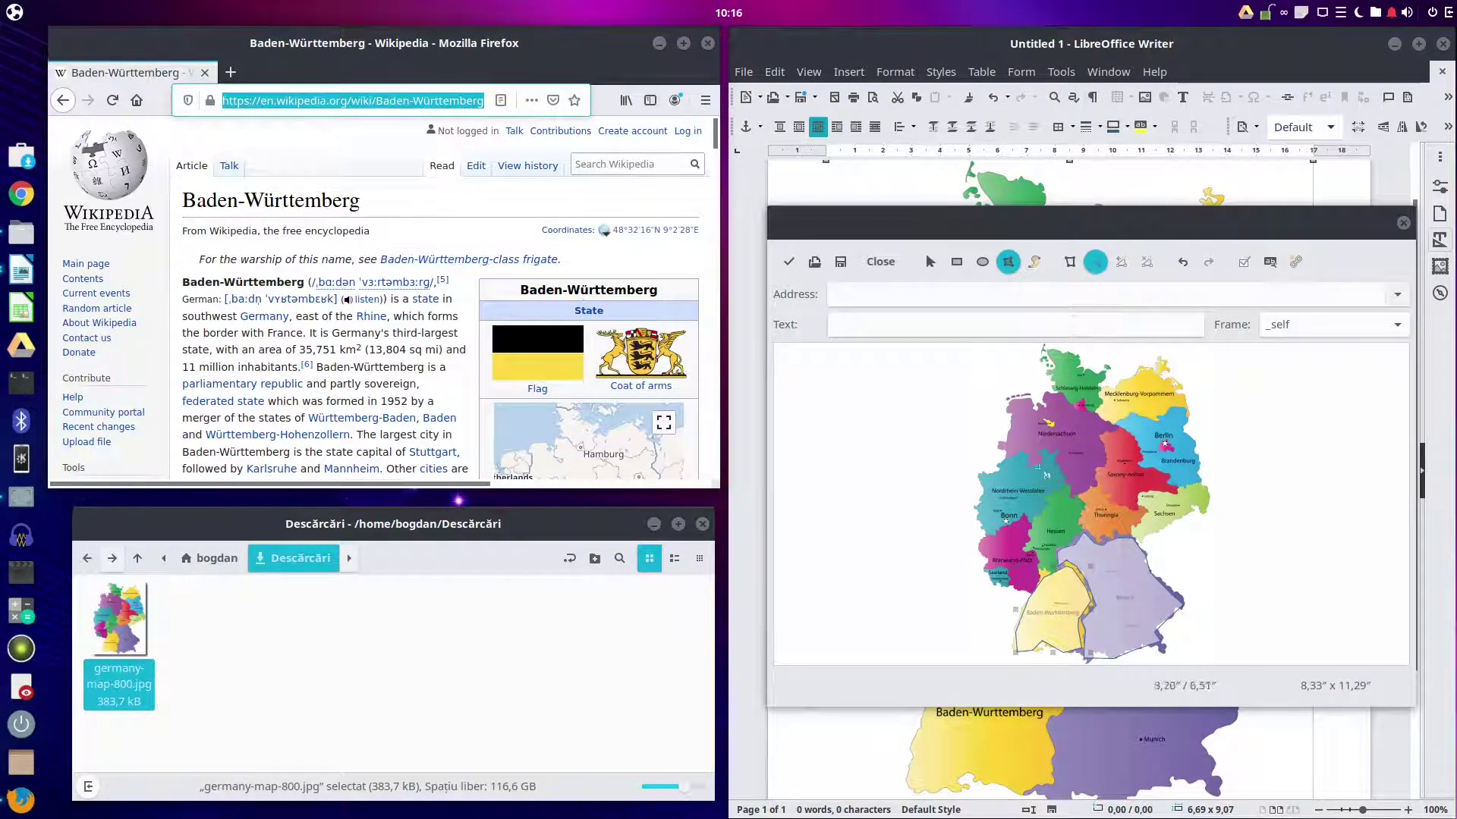
pyautogui.click(964, 294)
pyautogui.write('https://en.wikipedia.org/wiki/Baden-W%C3%BCrttemberg')
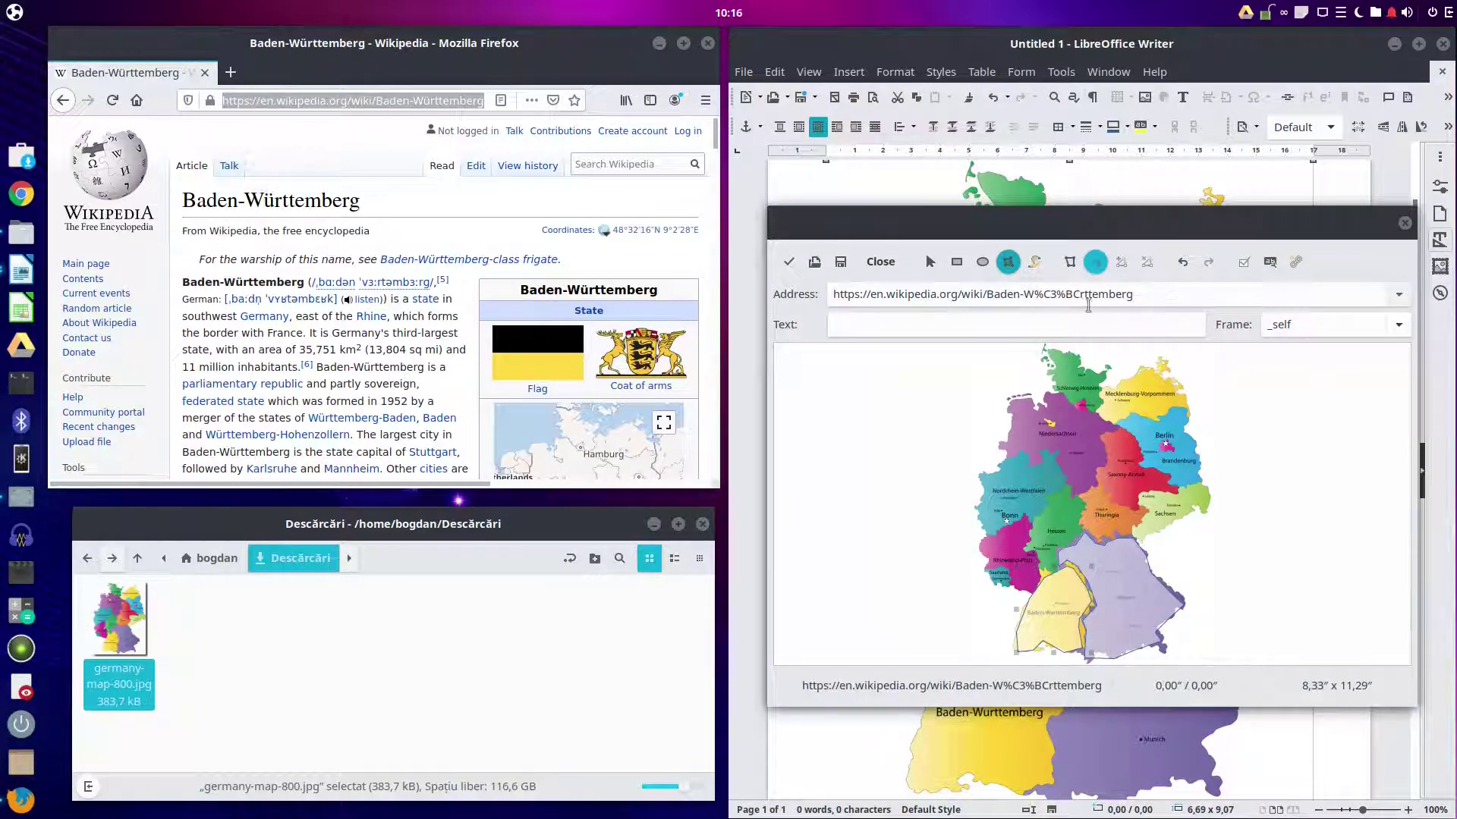
pyautogui.click(789, 262)
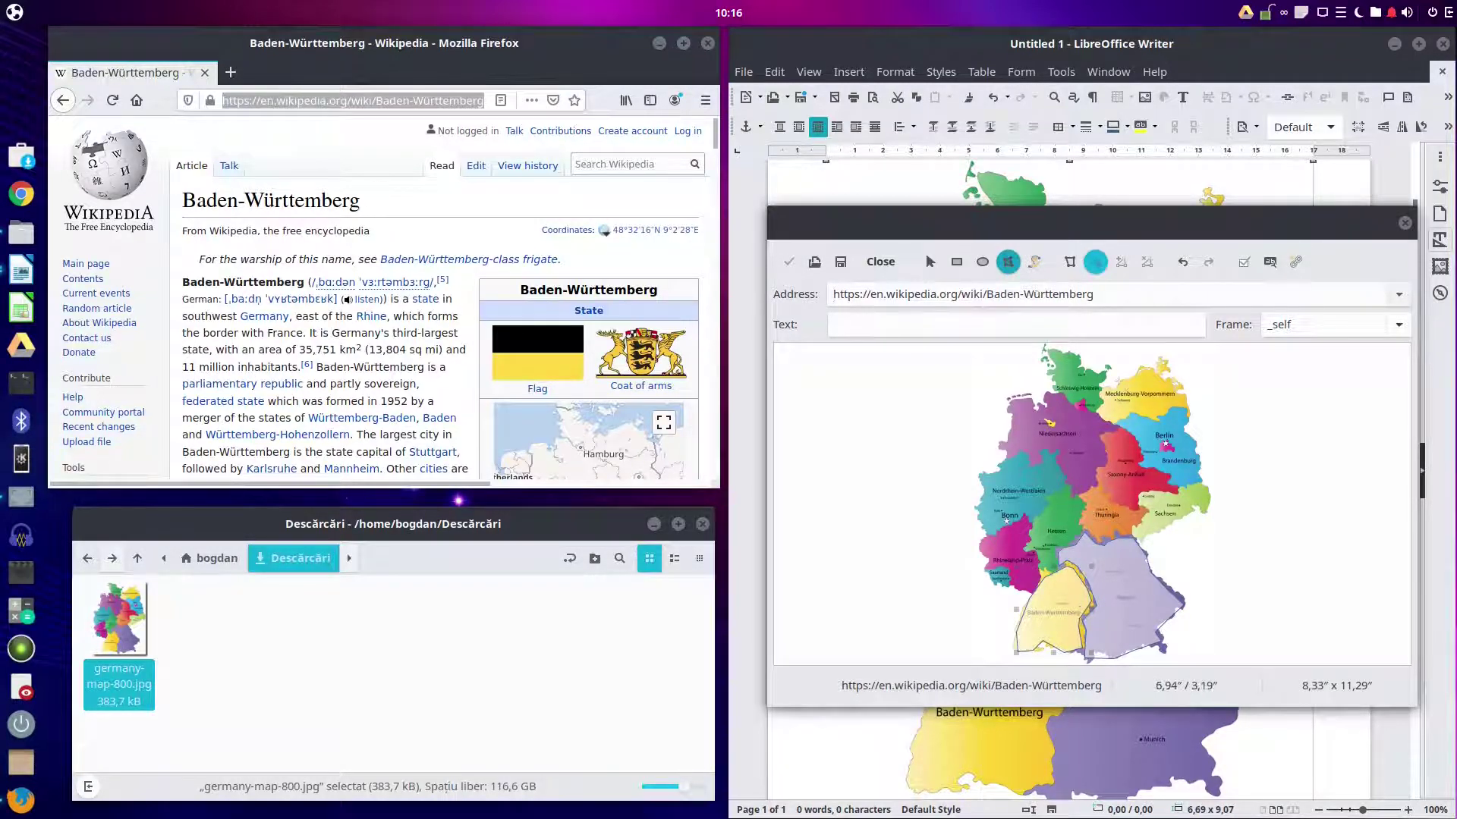
# Set the Baden-Württemberg hotspot's target frame to _blank and apply it.
pyautogui.click(1398, 325)
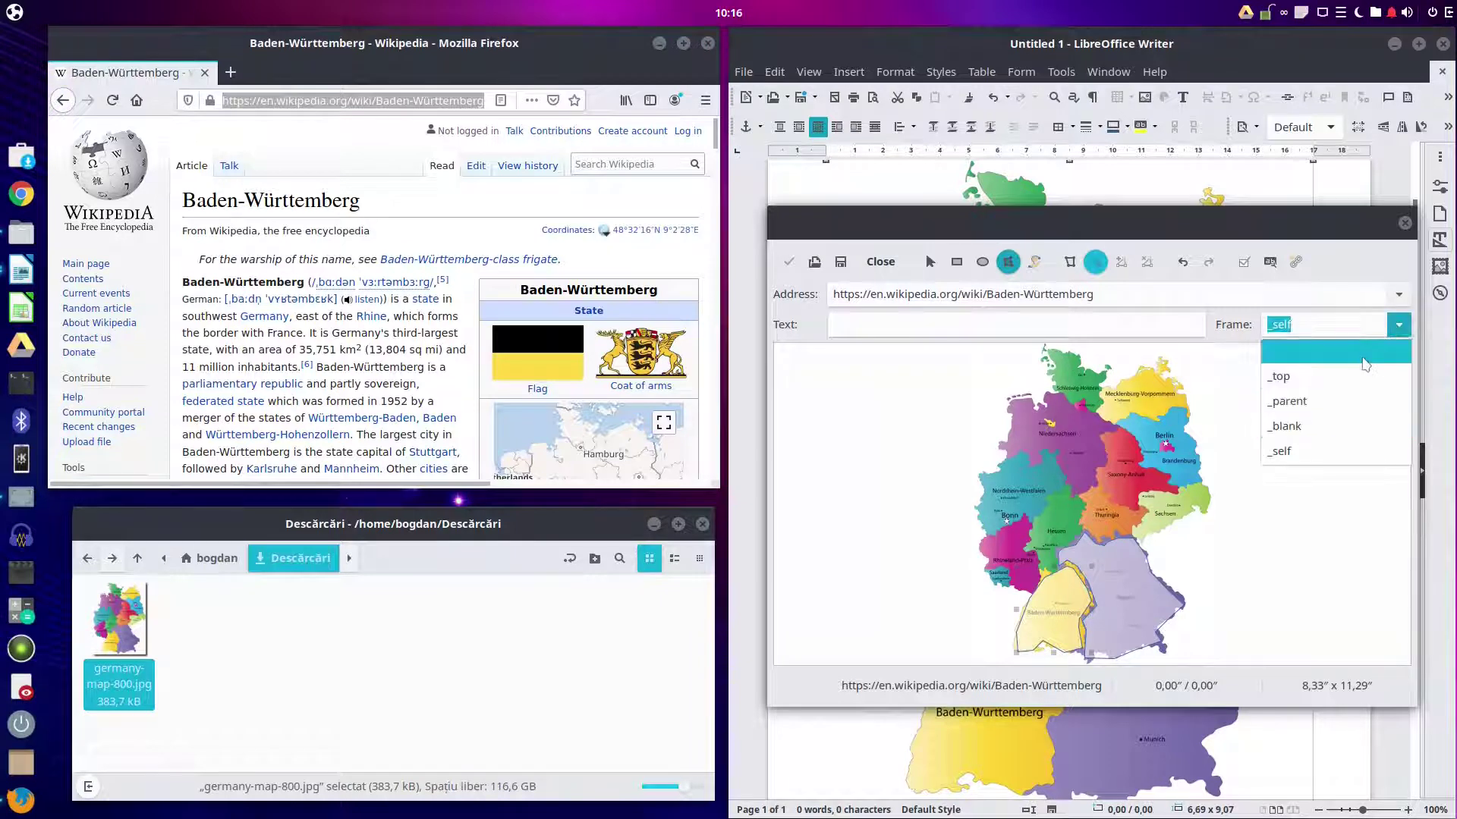
pyautogui.click(1315, 407)
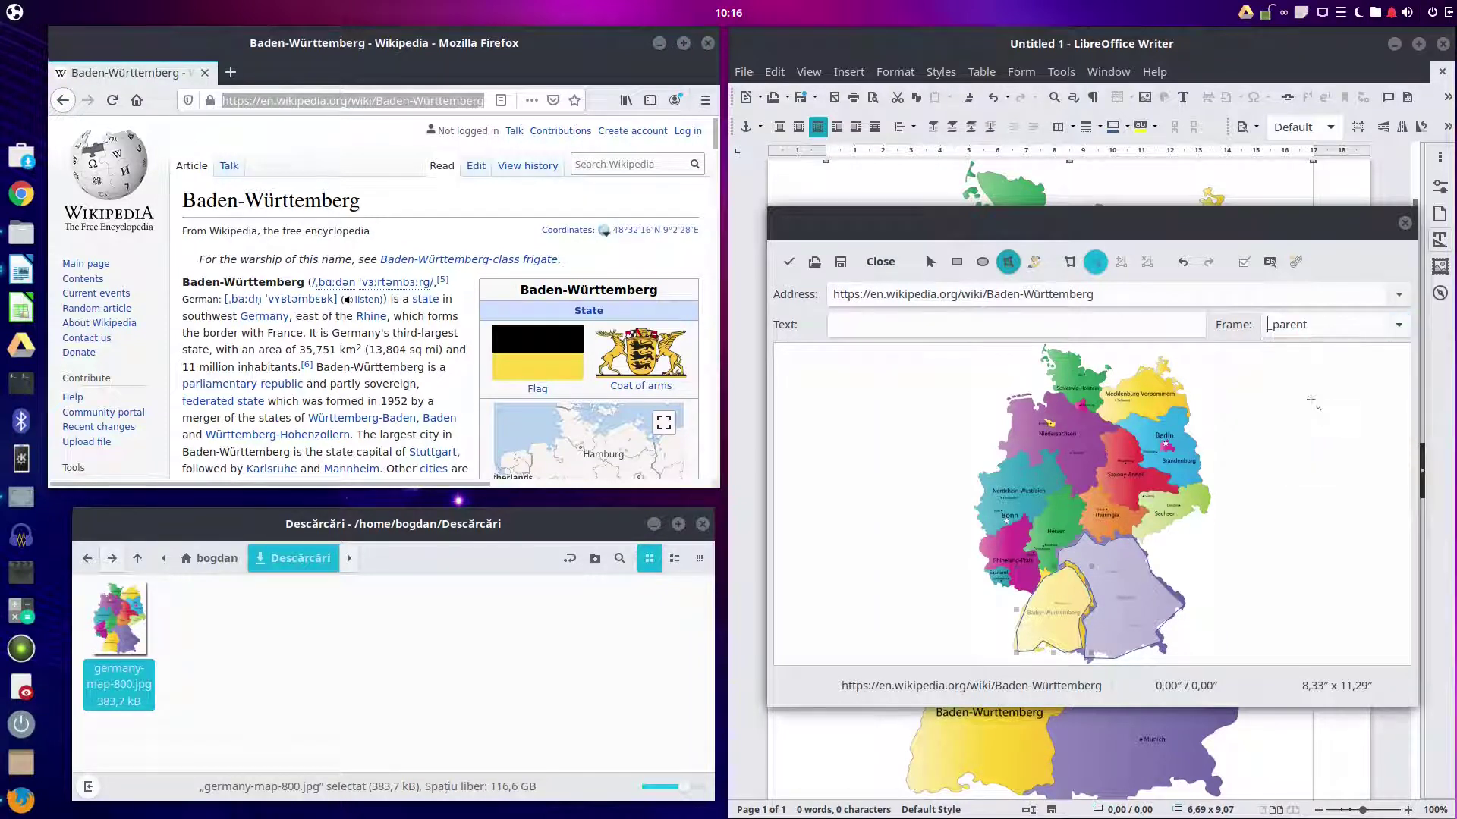
pyautogui.click(1388, 325)
pyautogui.click(1313, 426)
pyautogui.click(788, 262)
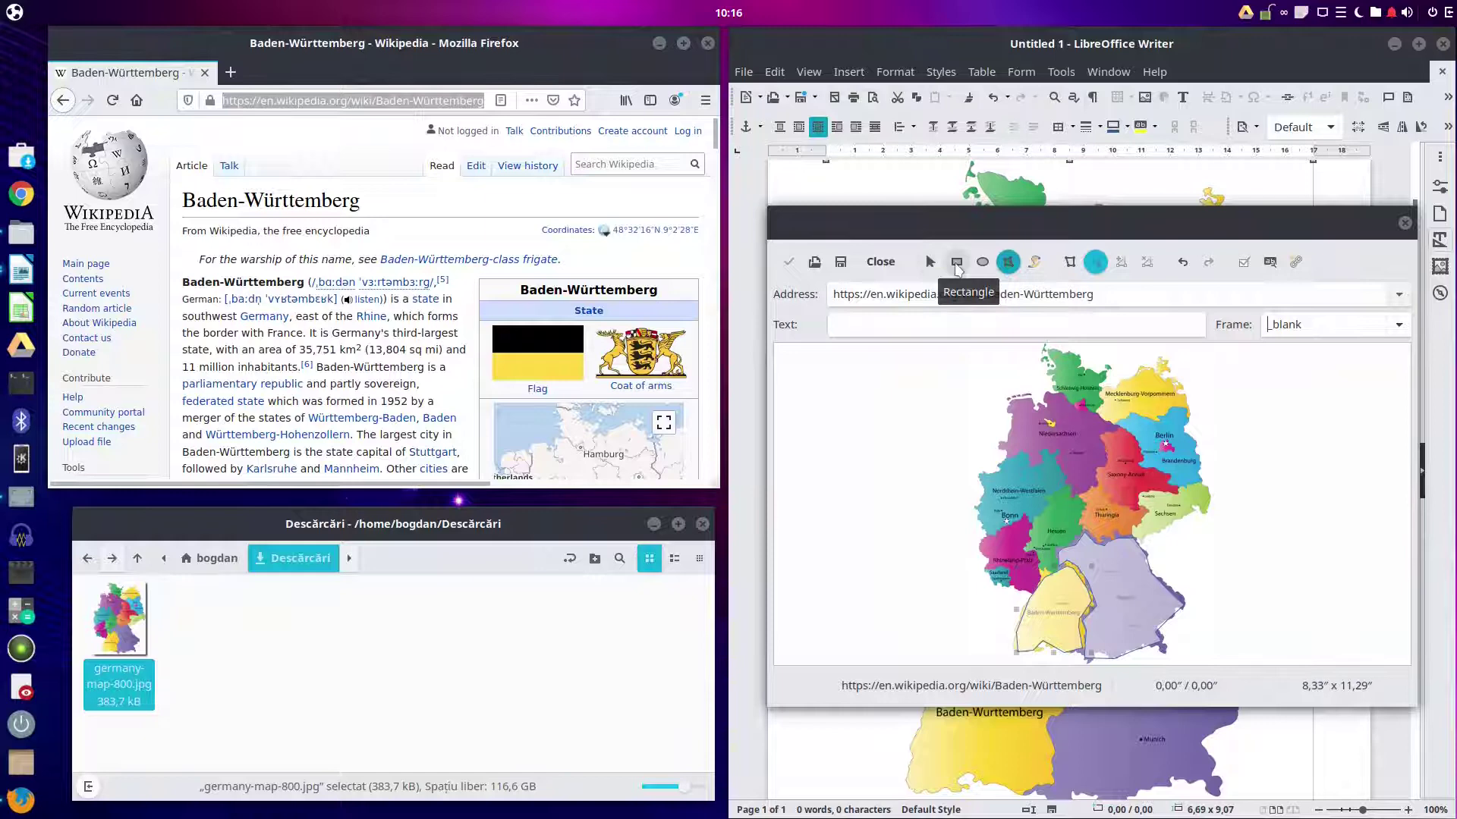
pyautogui.click(956, 263)
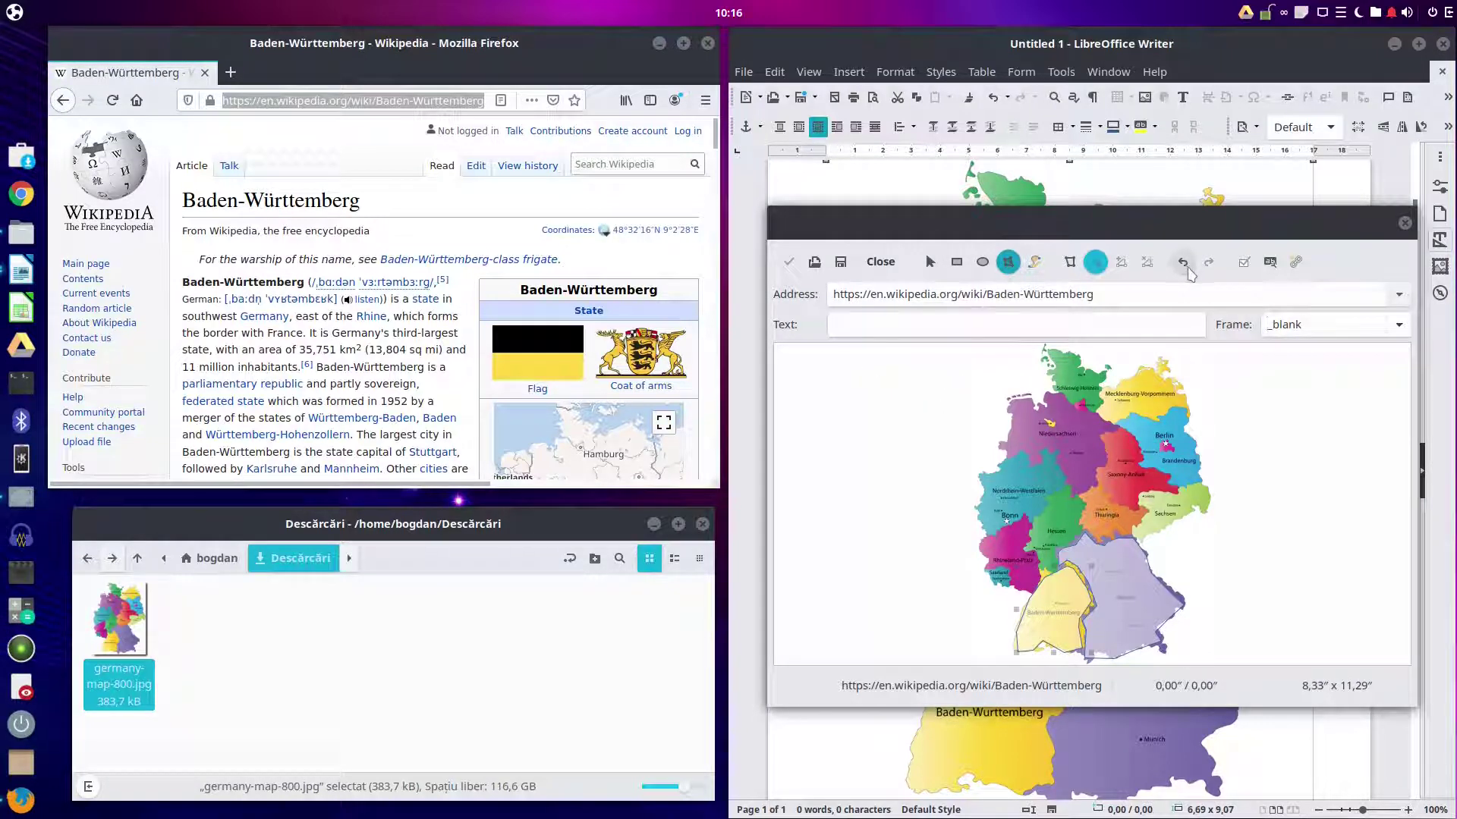
# Close the ImageMap editor and save as HTML Document (Writer) named webpage in Descărcări.
pyautogui.click(880, 262)
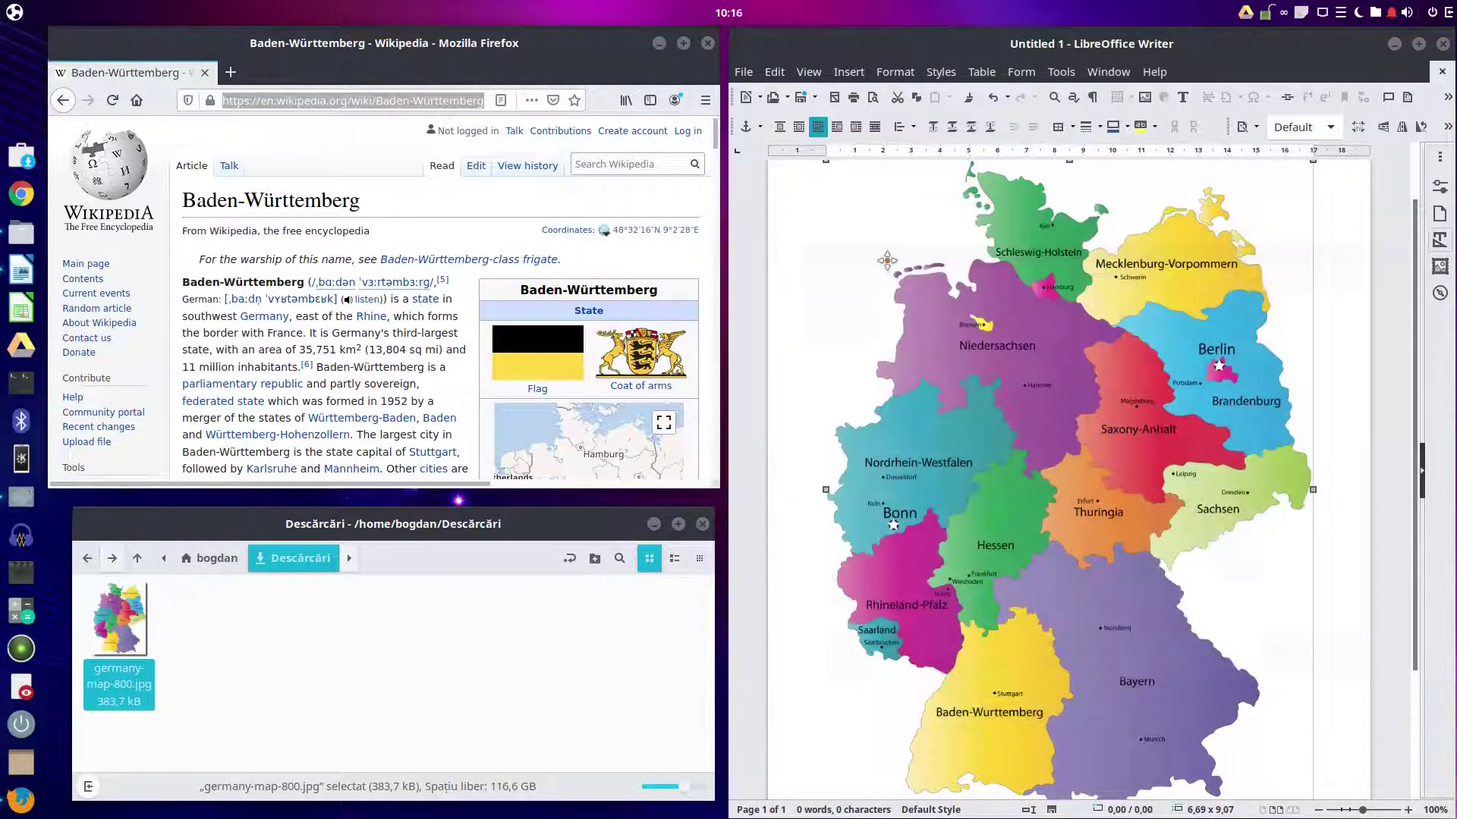
pyautogui.click(744, 71)
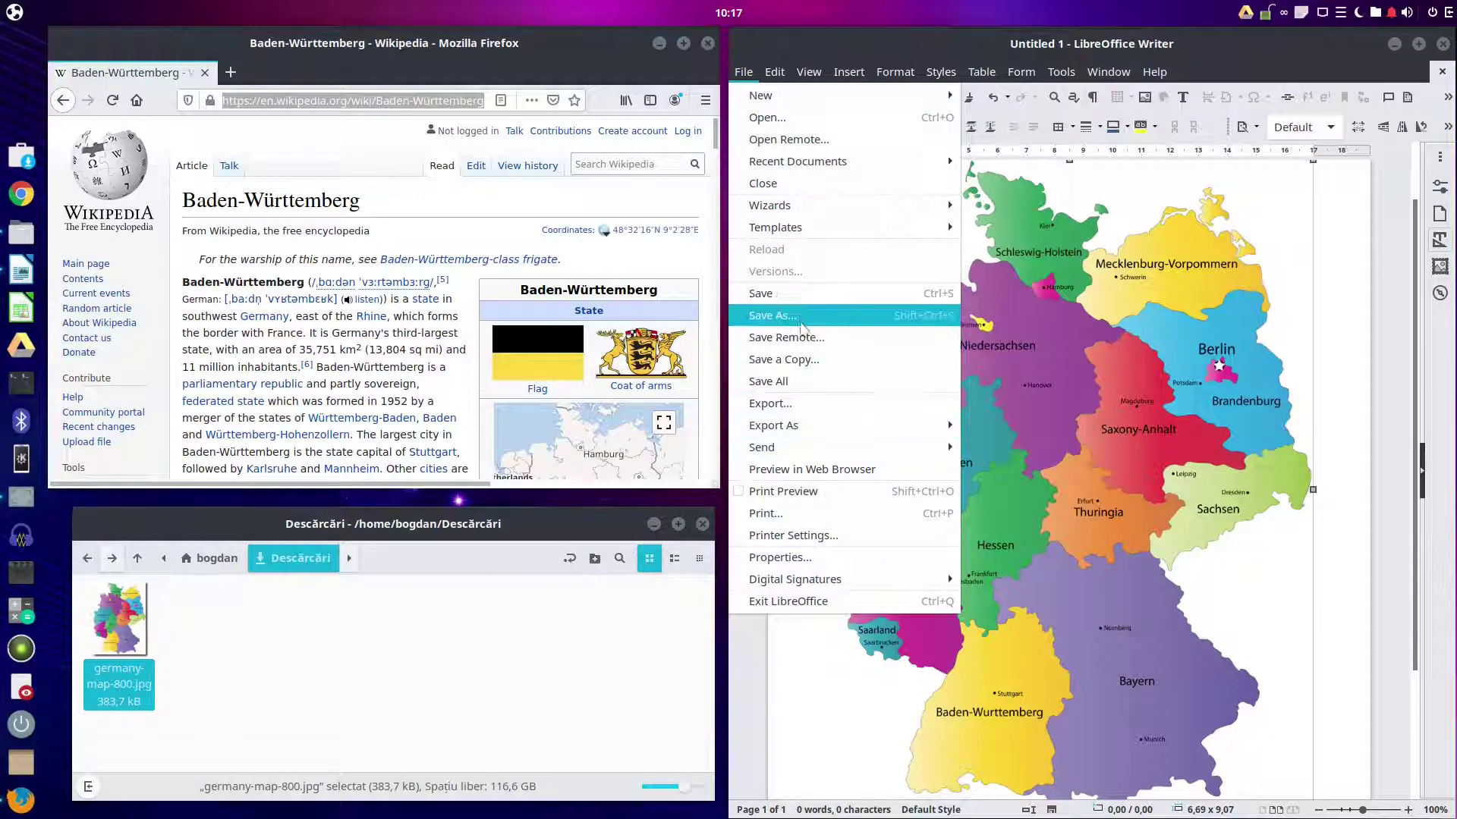
pyautogui.click(804, 317)
pyautogui.click(640, 129)
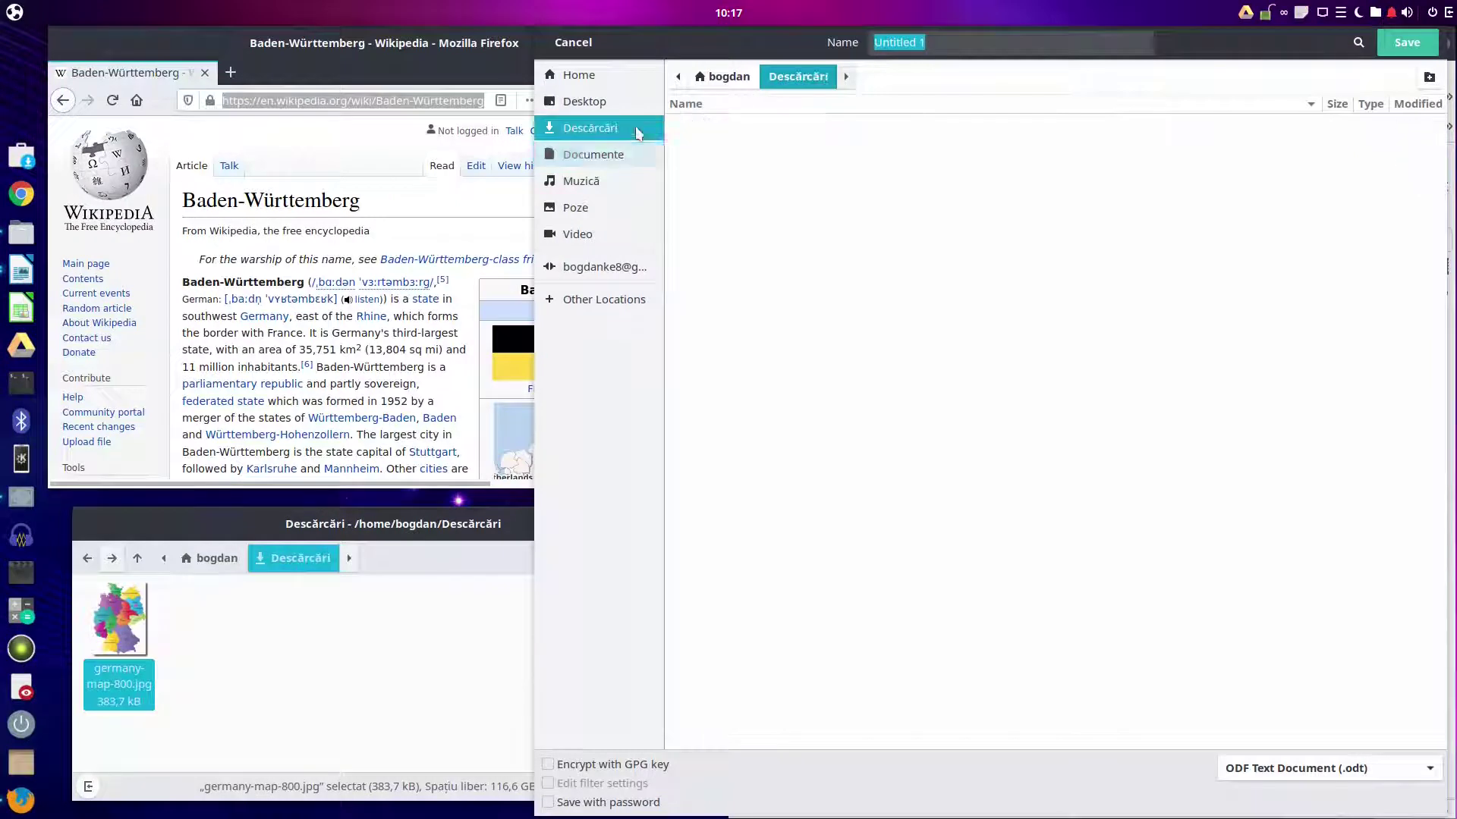
pyautogui.click(1334, 773)
pyautogui.scroll(-5, 1335, 777)
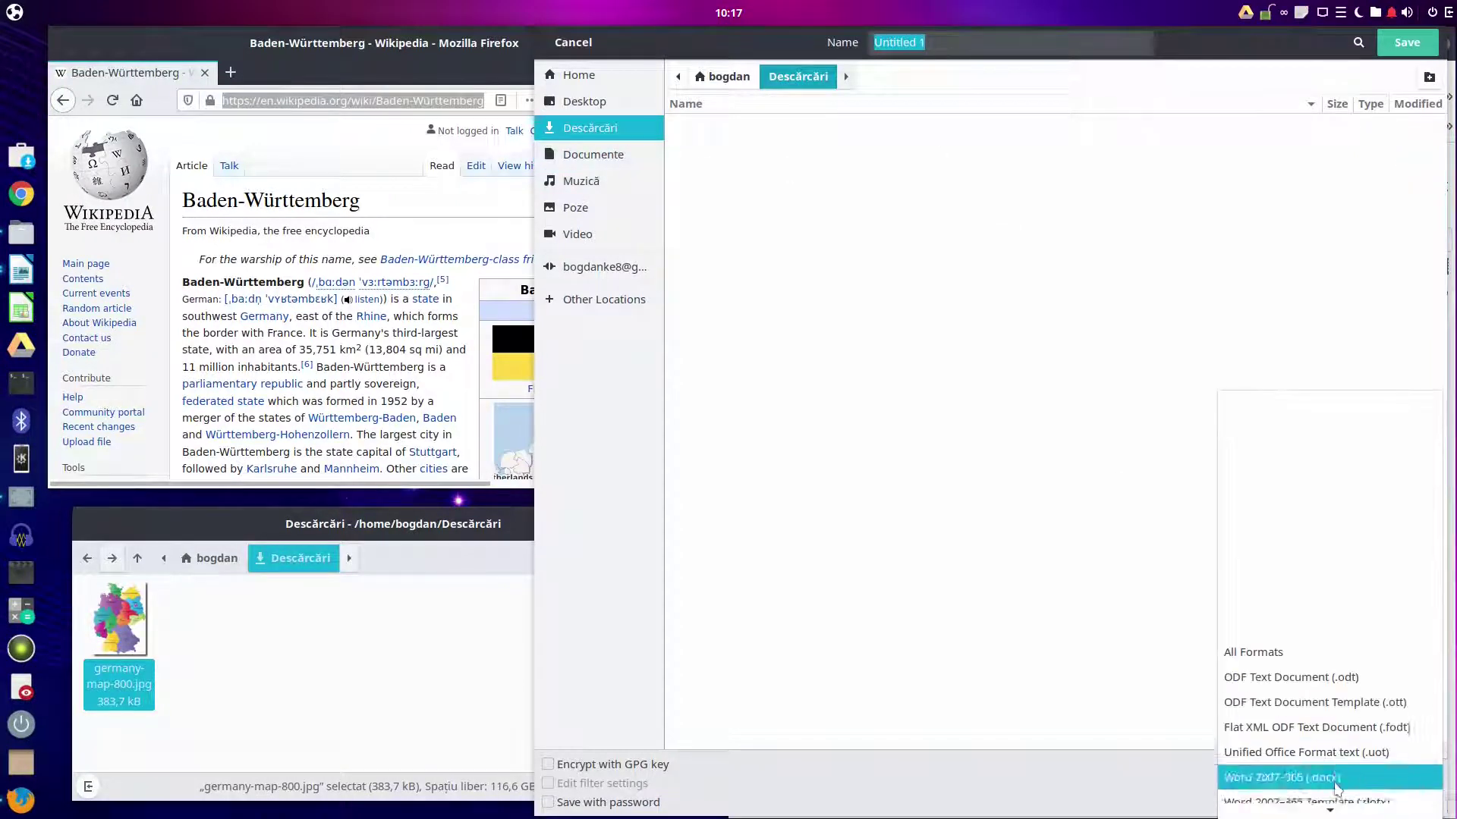
pyautogui.click(1329, 681)
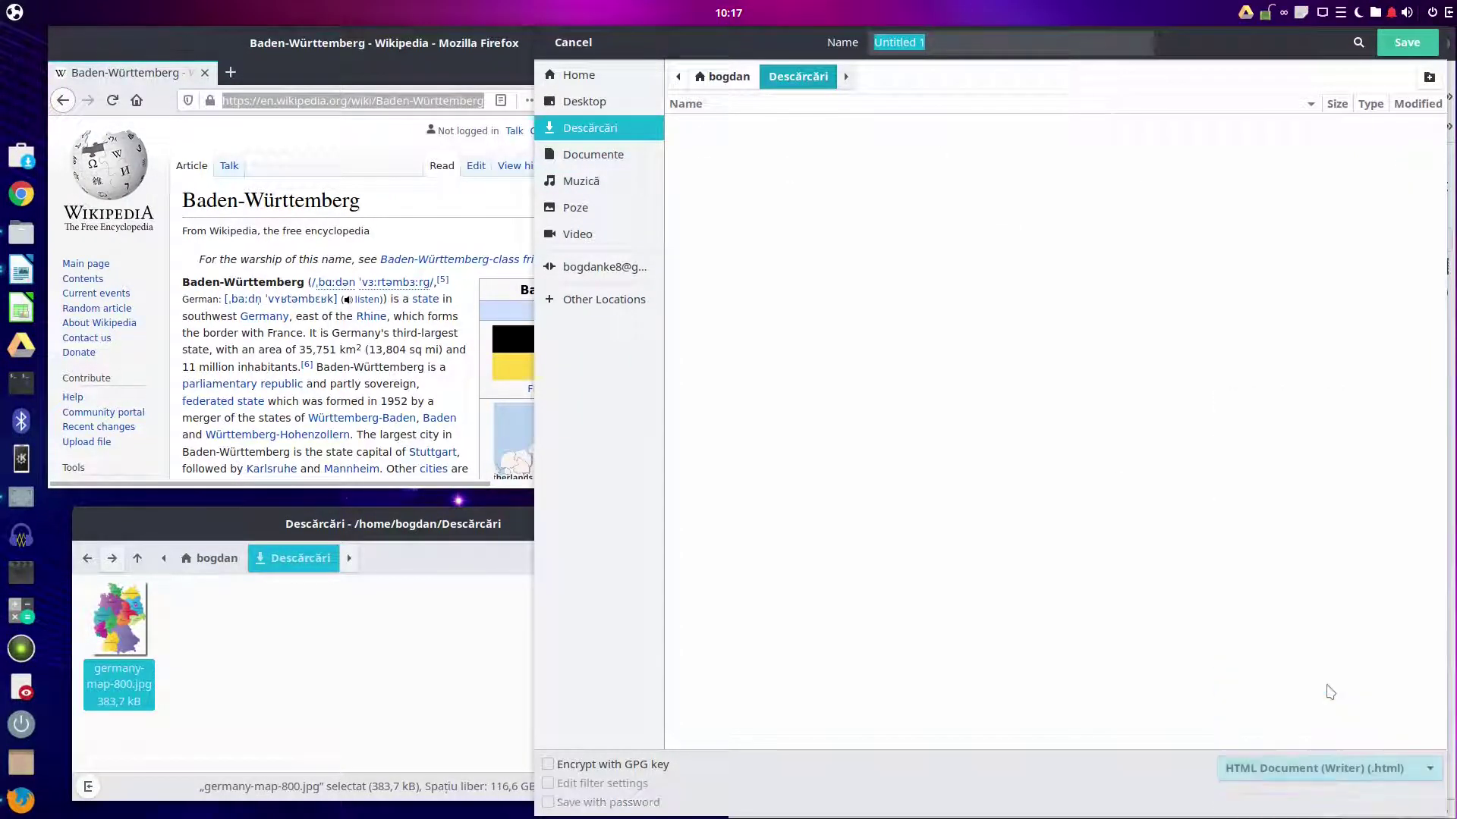
pyautogui.doubleClick(947, 47)
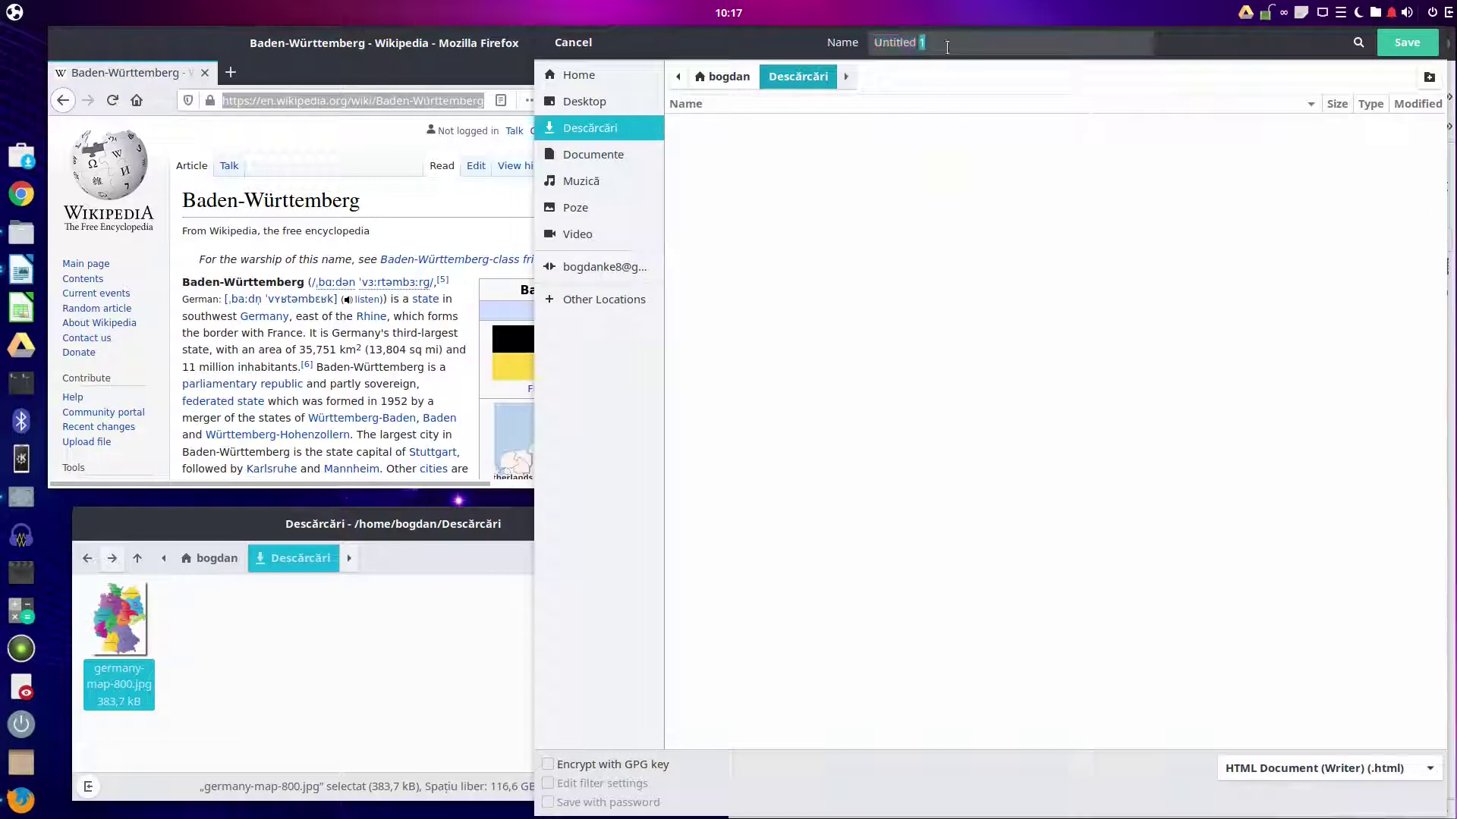
pyautogui.tripleClick(947, 47)
pyautogui.write('webpage')
pyautogui.press('Return')
pyautogui.click(403, 664)
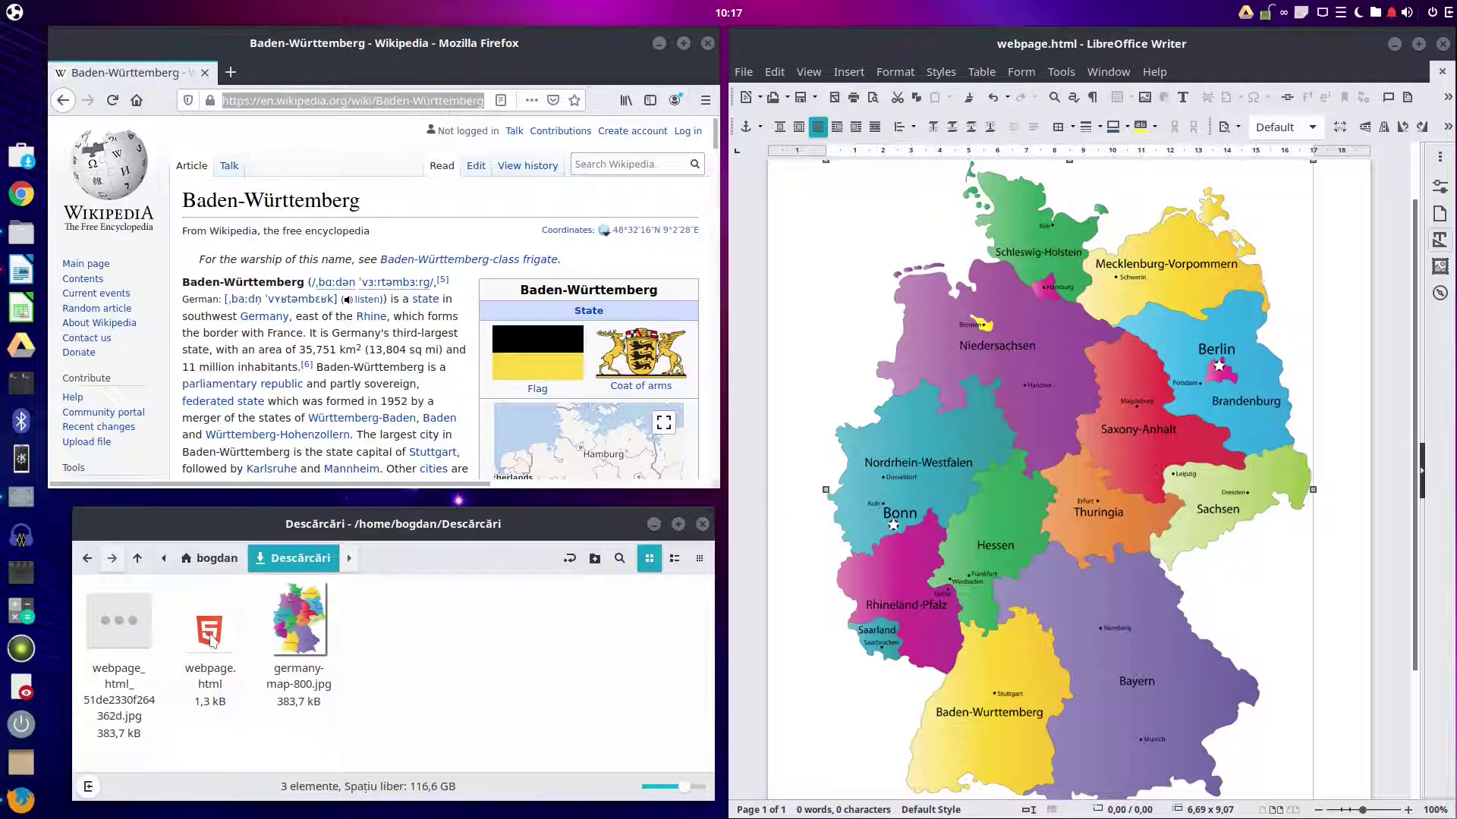
# Open webpage.html in a maximized Firefox and close the old Baden-Württemberg tab.
pyautogui.click(210, 641)
pyautogui.rightClick(212, 642)
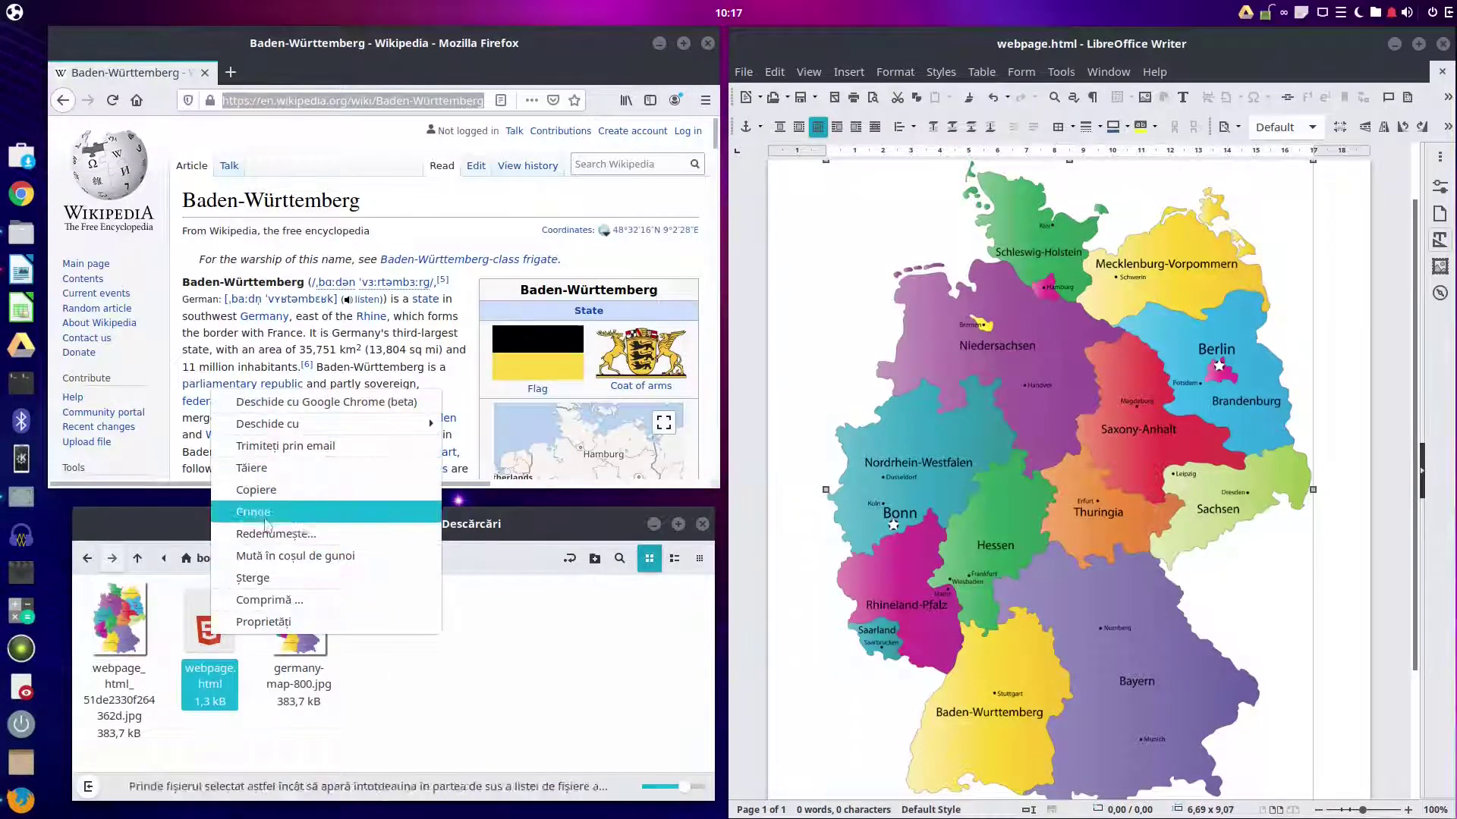
pyautogui.moveTo(393, 431)
pyautogui.click(524, 512)
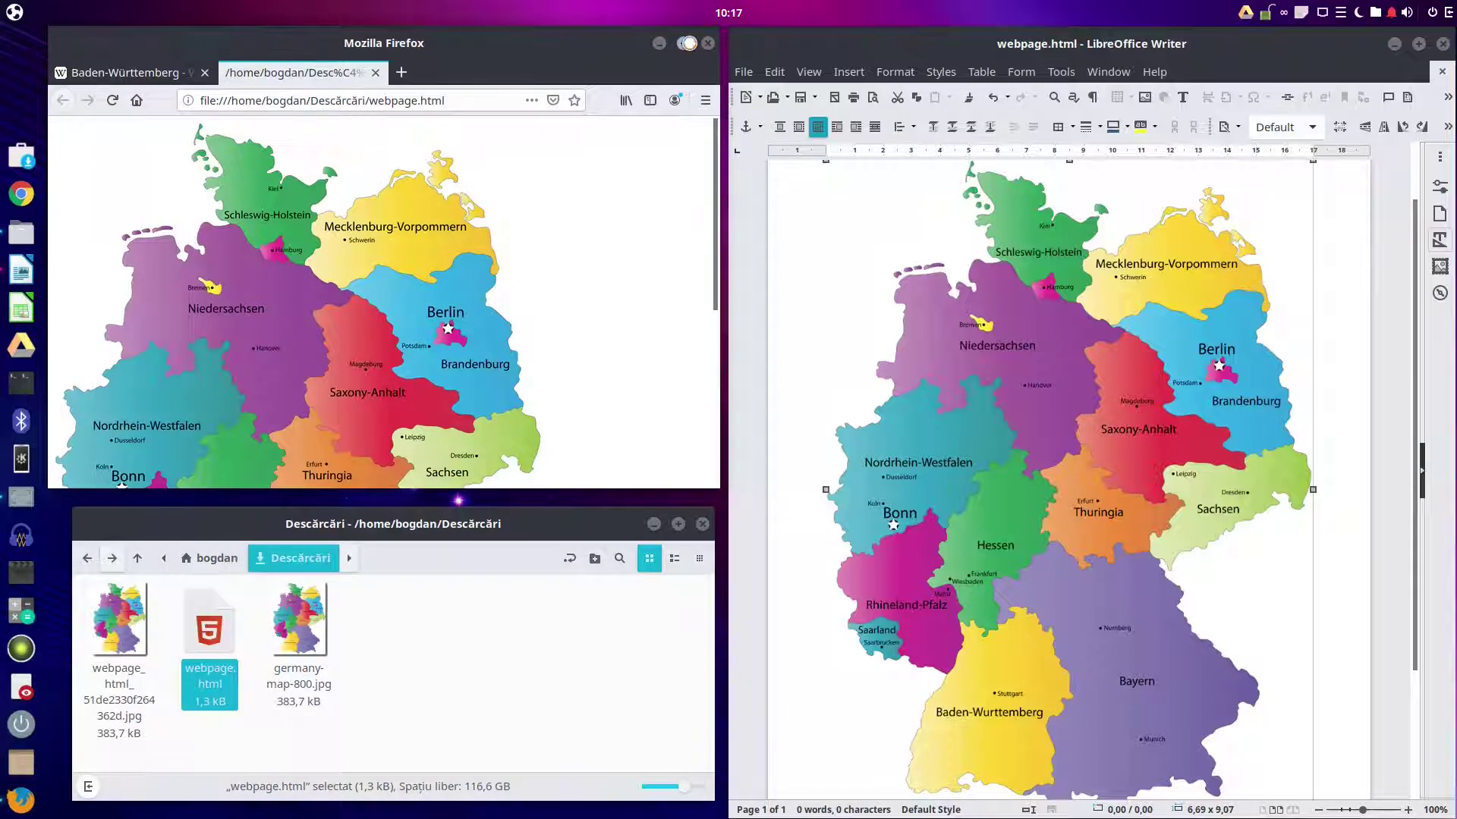
pyautogui.click(684, 44)
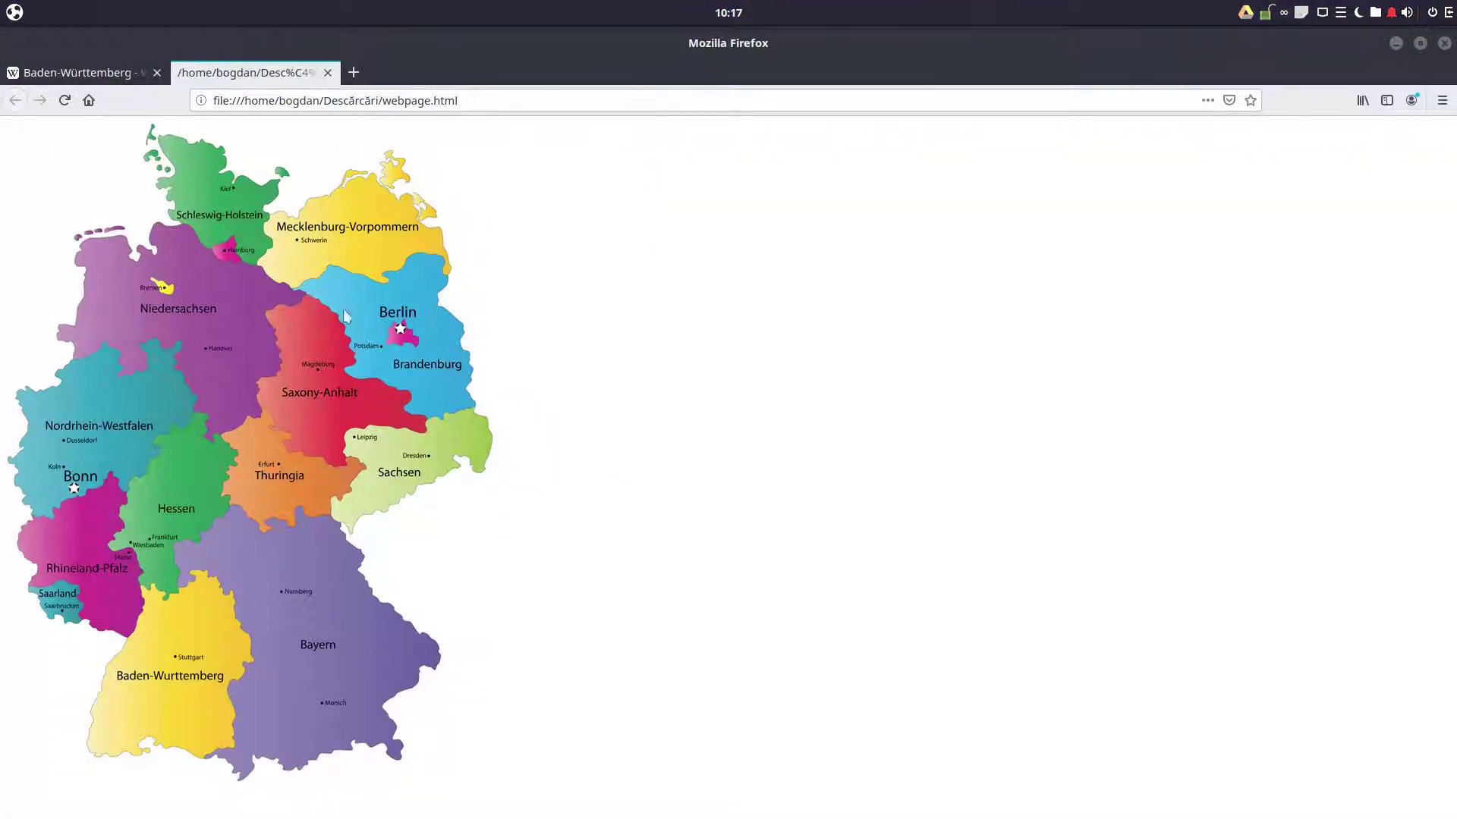
pyautogui.click(157, 72)
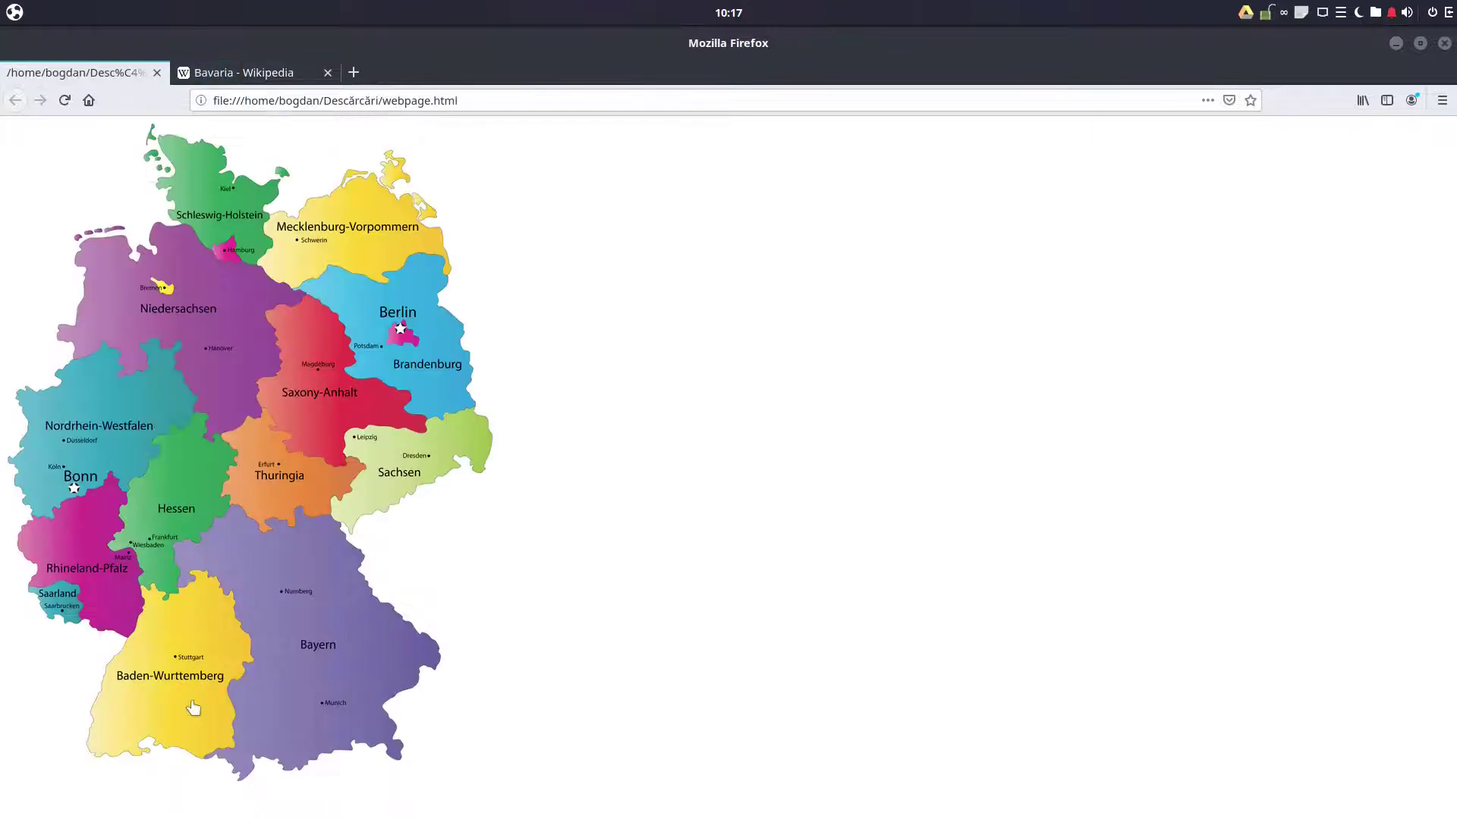
# Test the Baden-Württemberg and Bayern map links, then close Firefox and its five tabs.
pyautogui.click(144, 710)
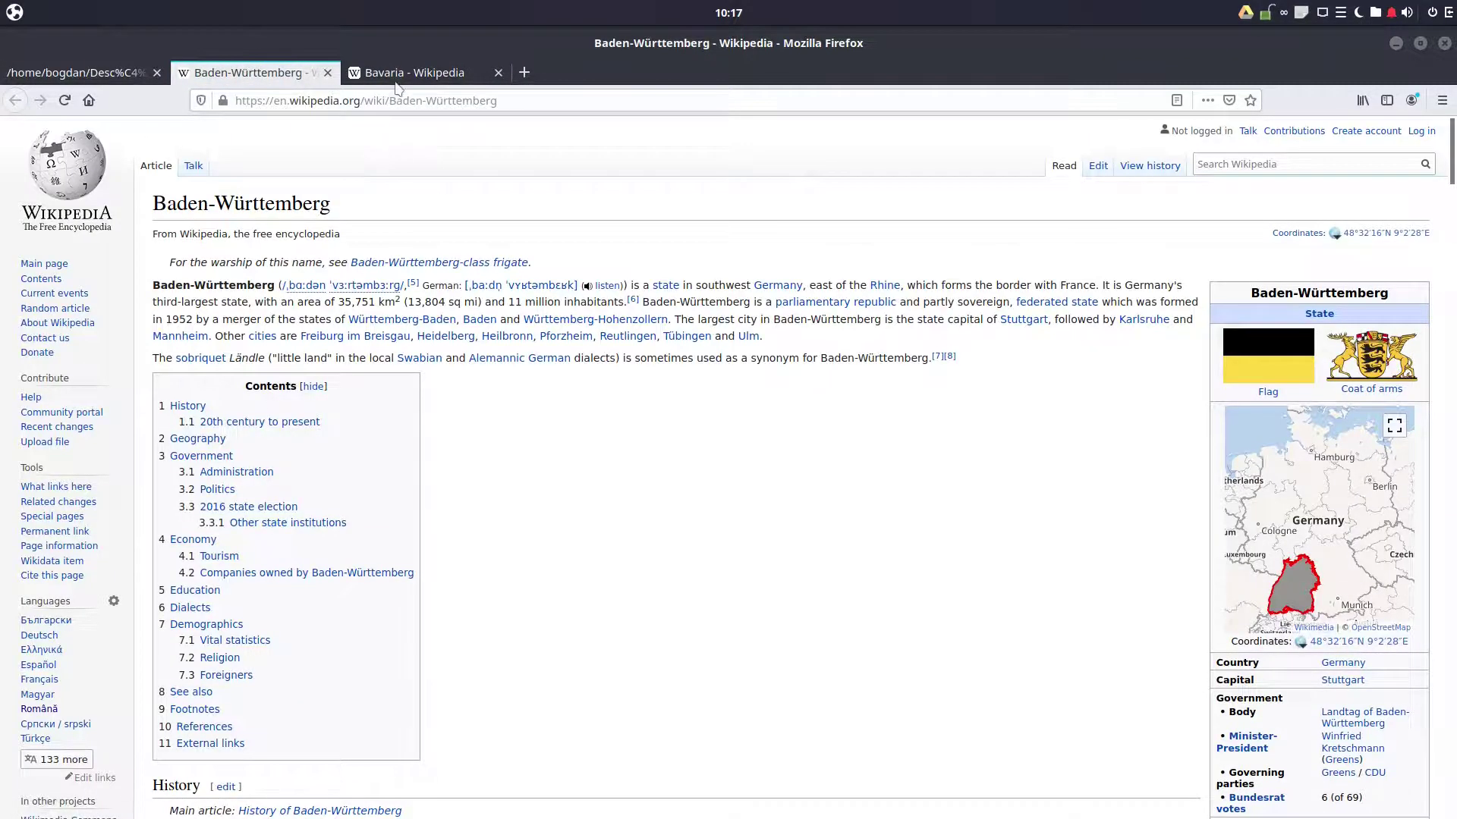
pyautogui.click(396, 73)
pyautogui.click(258, 73)
pyautogui.click(83, 73)
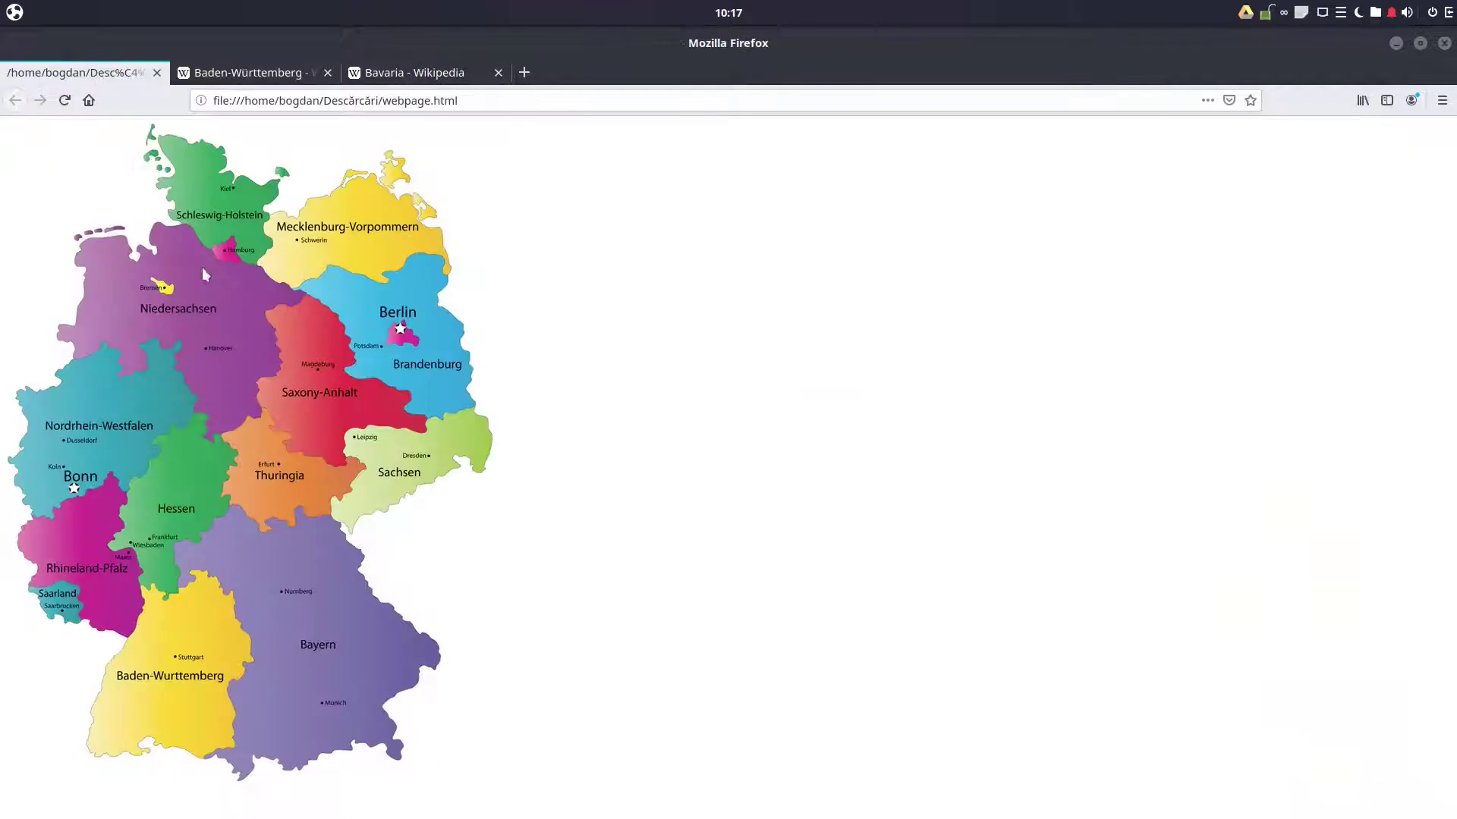
pyautogui.click(241, 584)
pyautogui.click(125, 74)
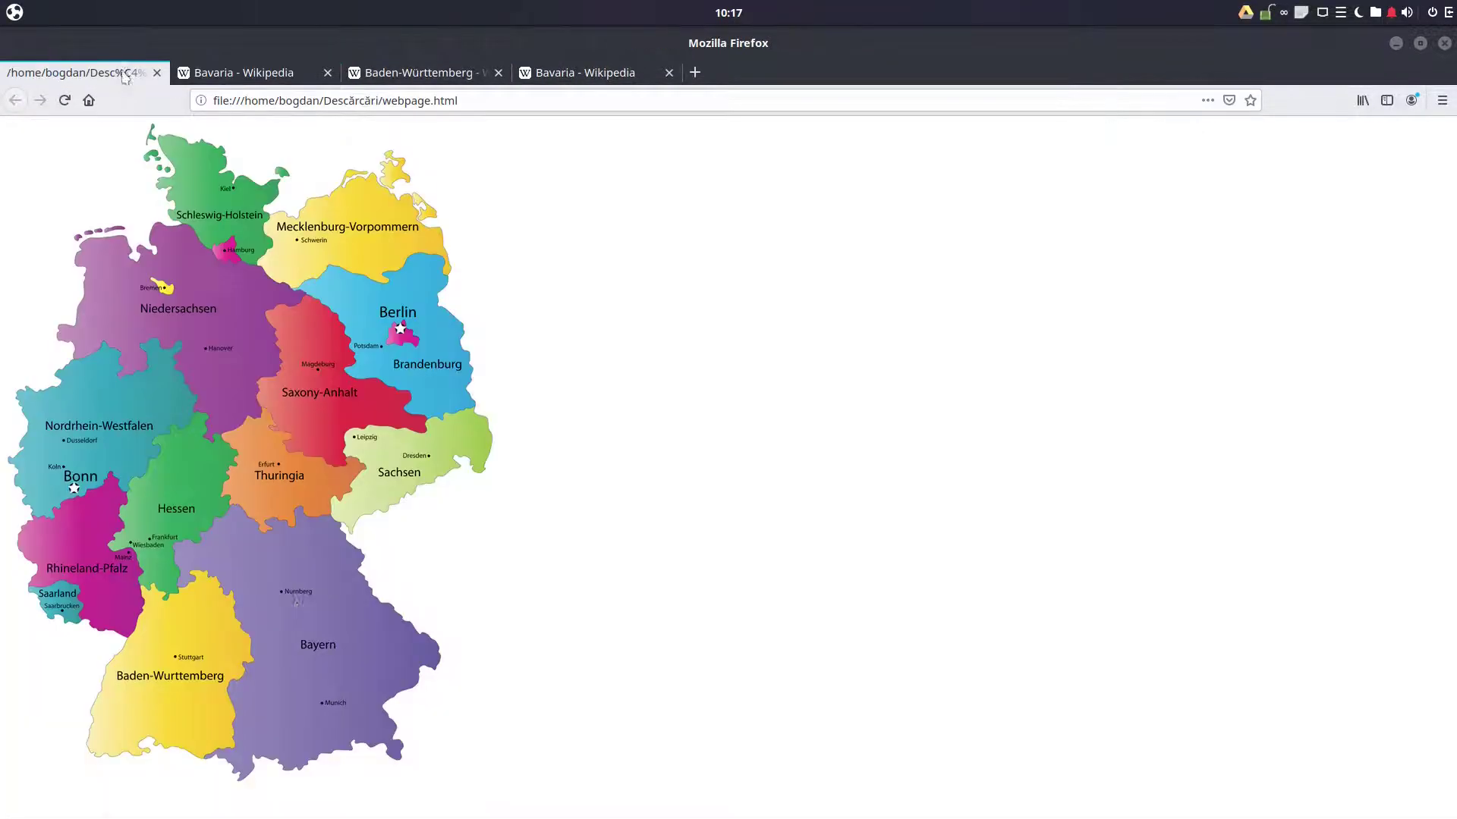
pyautogui.click(317, 730)
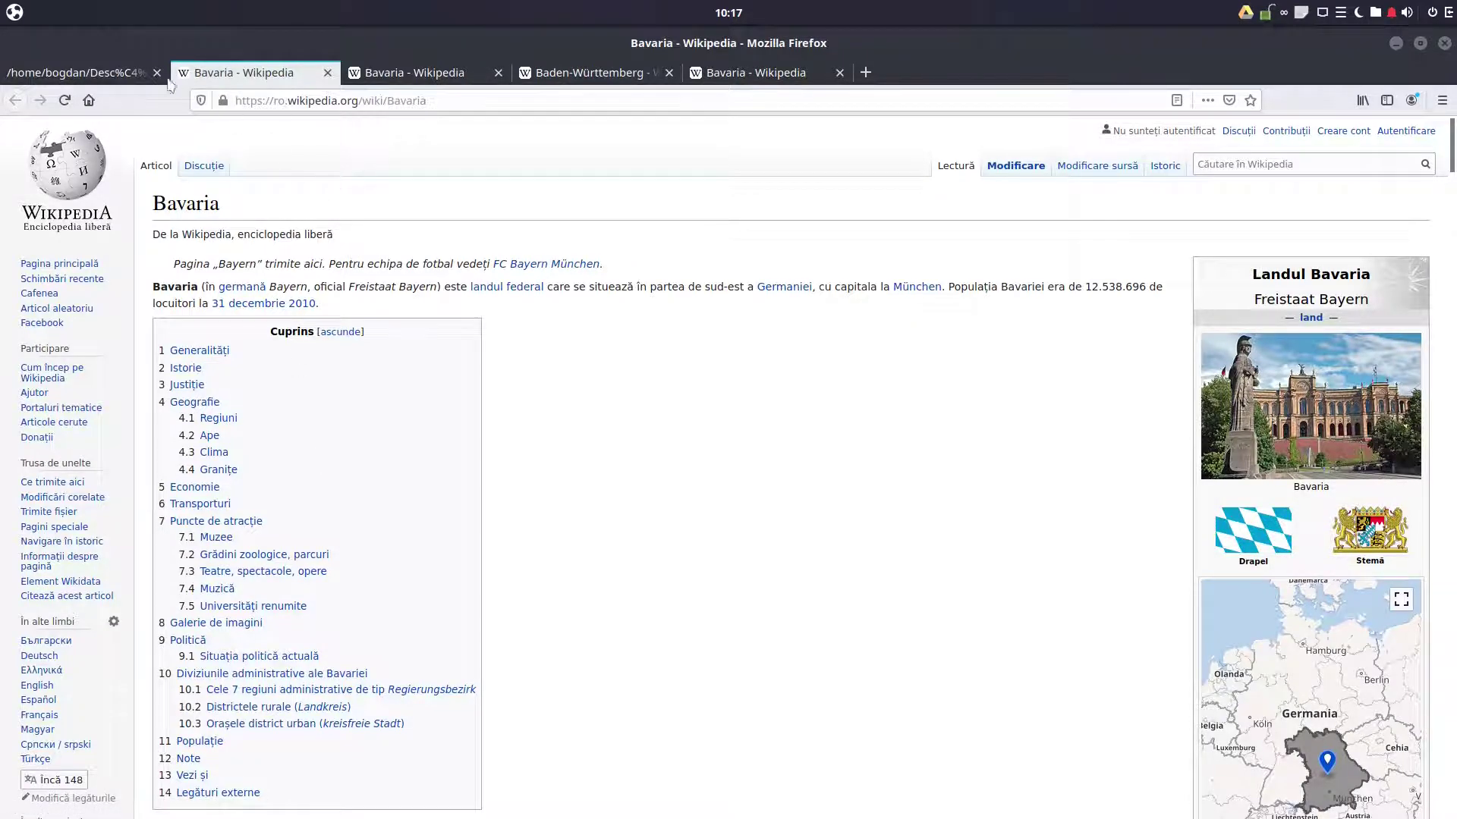
pyautogui.click(108, 79)
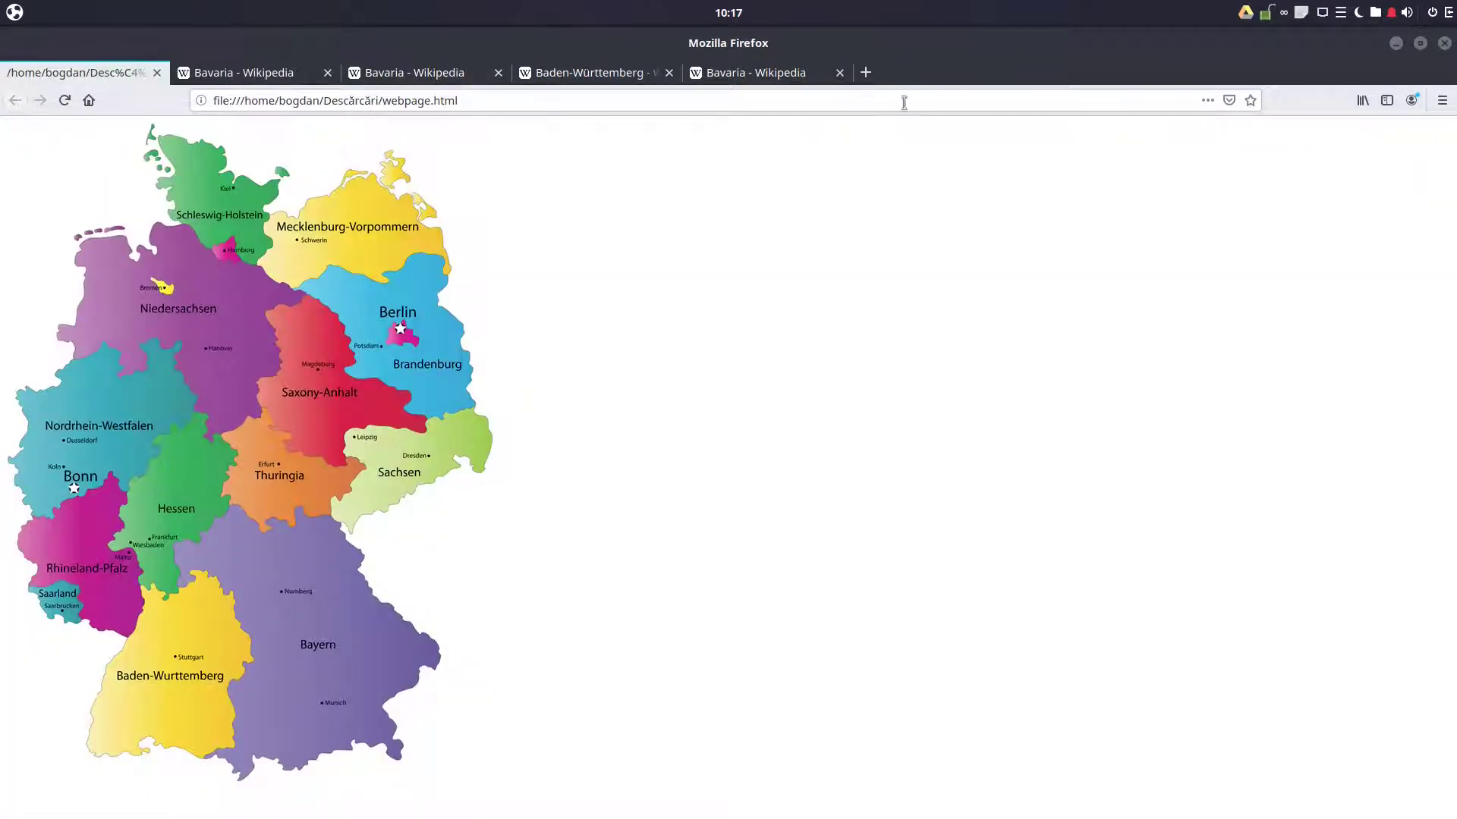
pyautogui.click(1446, 44)
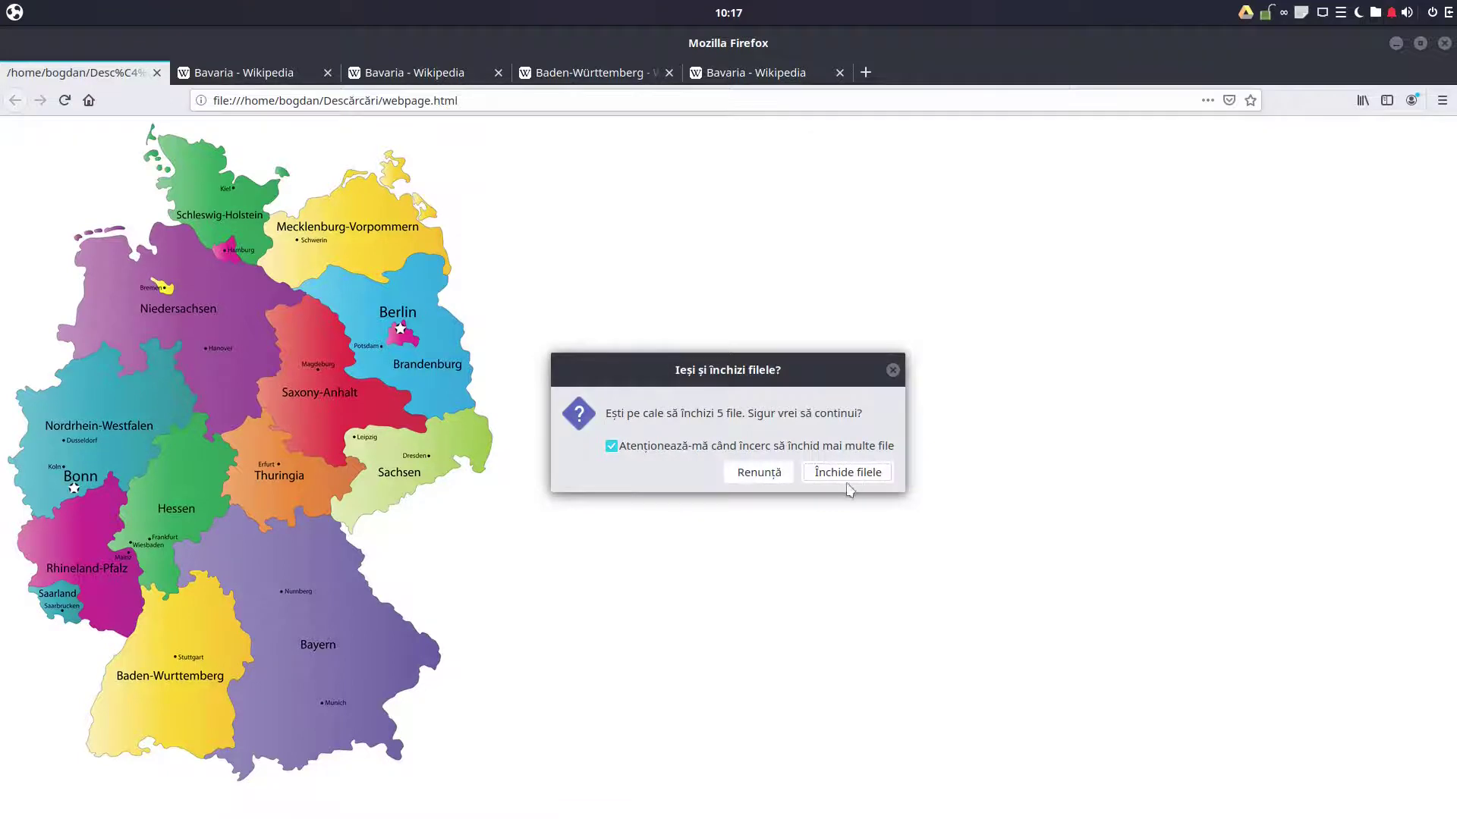
pyautogui.click(823, 473)
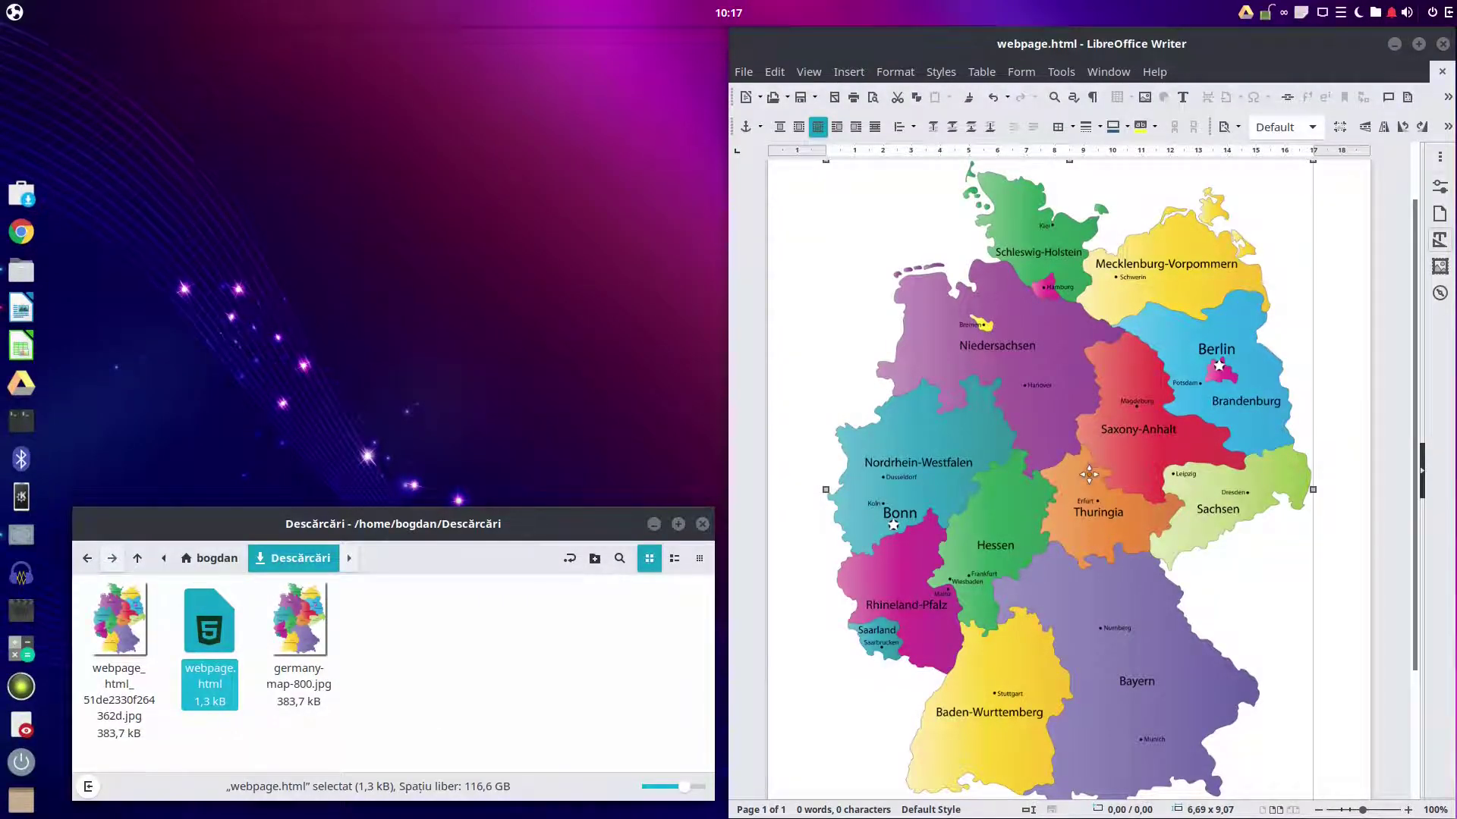
# Tile the file manager left, then draw and delete a rectangle hotspot over northern Germany.
pyautogui.press('super+Left')
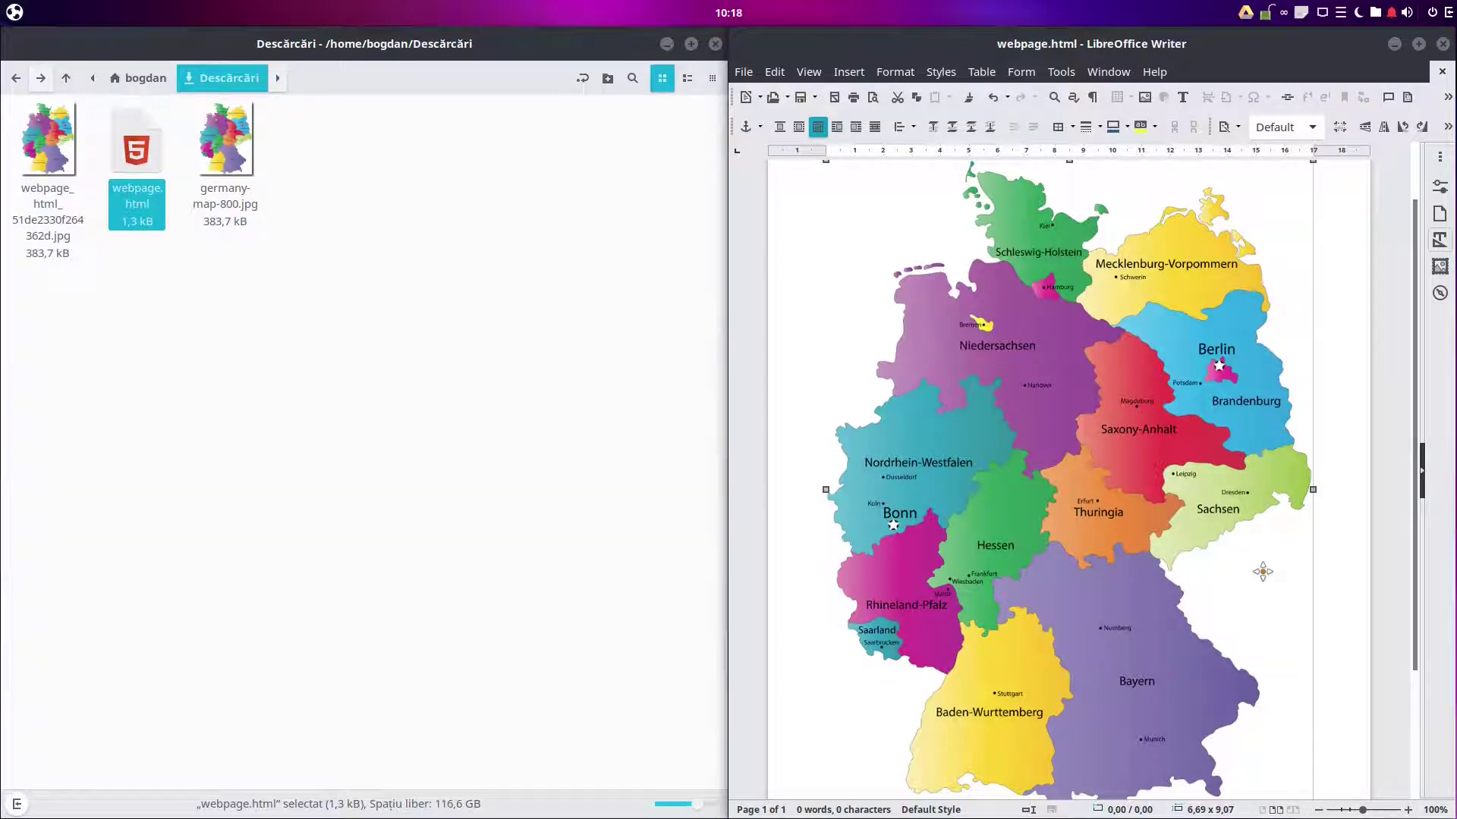
pyautogui.click(1061, 72)
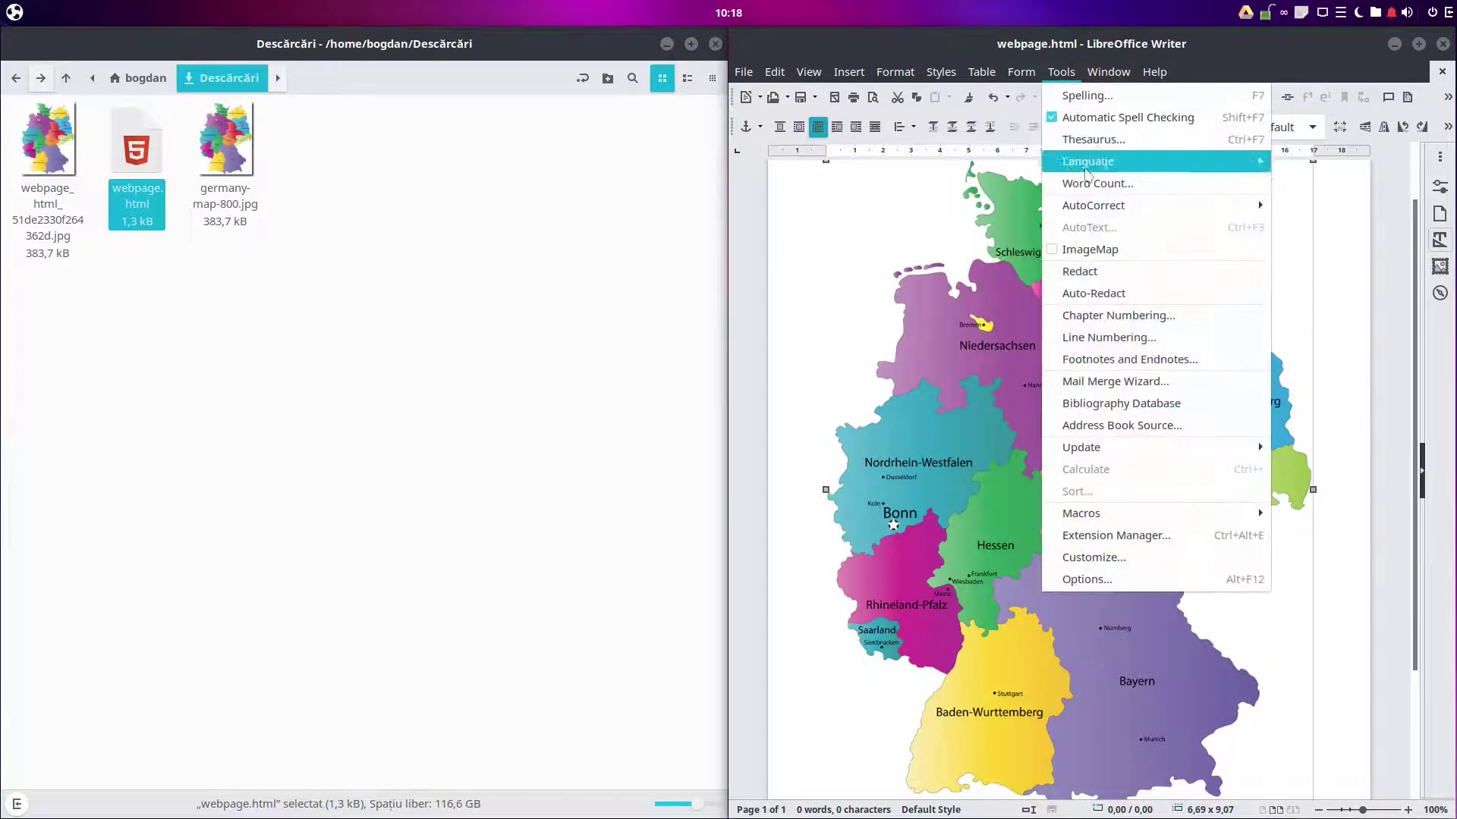
pyautogui.click(1090, 250)
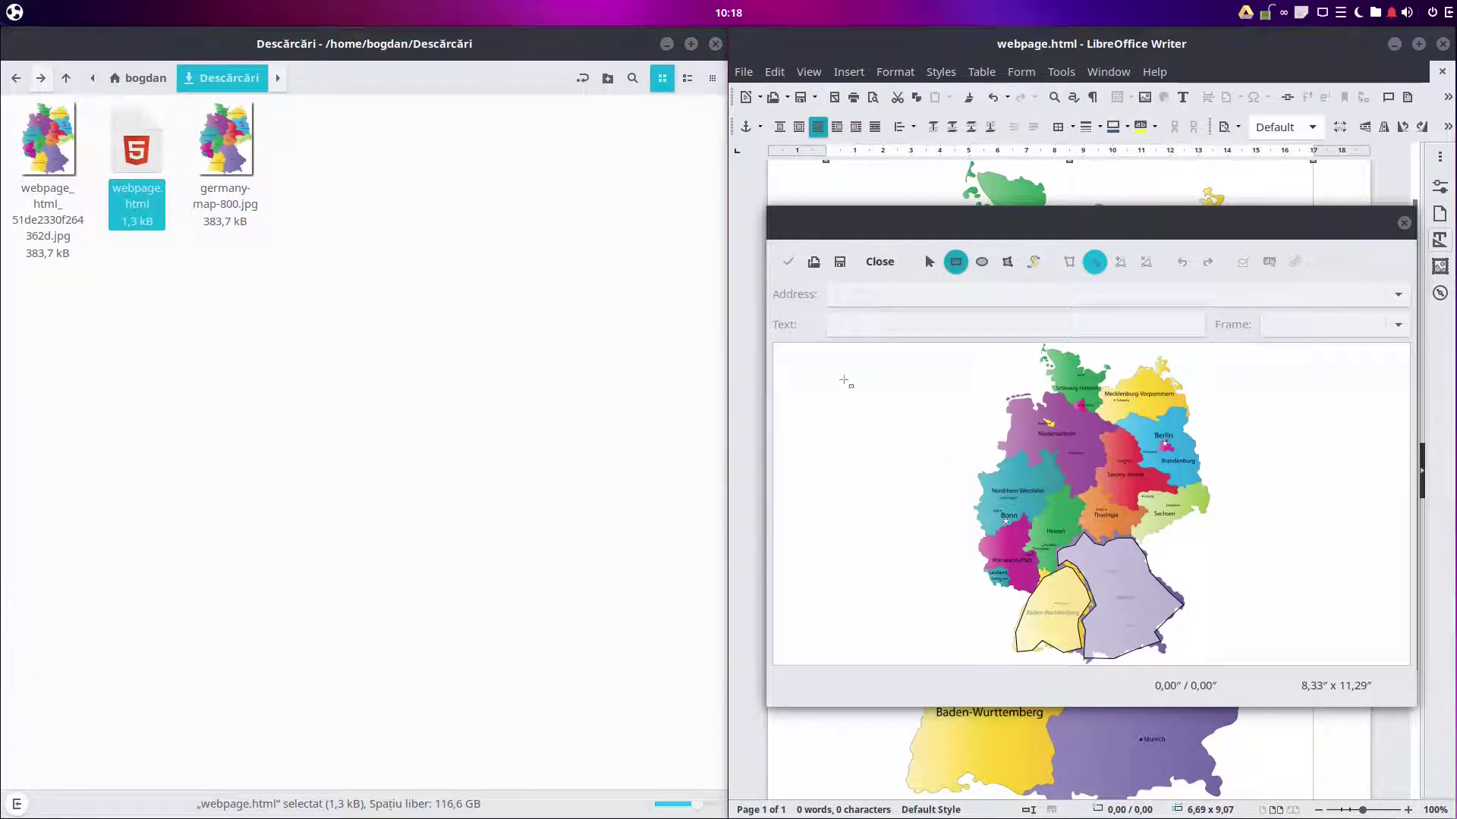
pyautogui.moveTo(1041, 429)
pyautogui.mouseDown()
pyautogui.moveTo(1097, 485)
pyautogui.moveTo(1193, 507)
pyautogui.moveTo(1148, 410)
pyautogui.moveTo(1162, 416)
pyautogui.mouseUp()
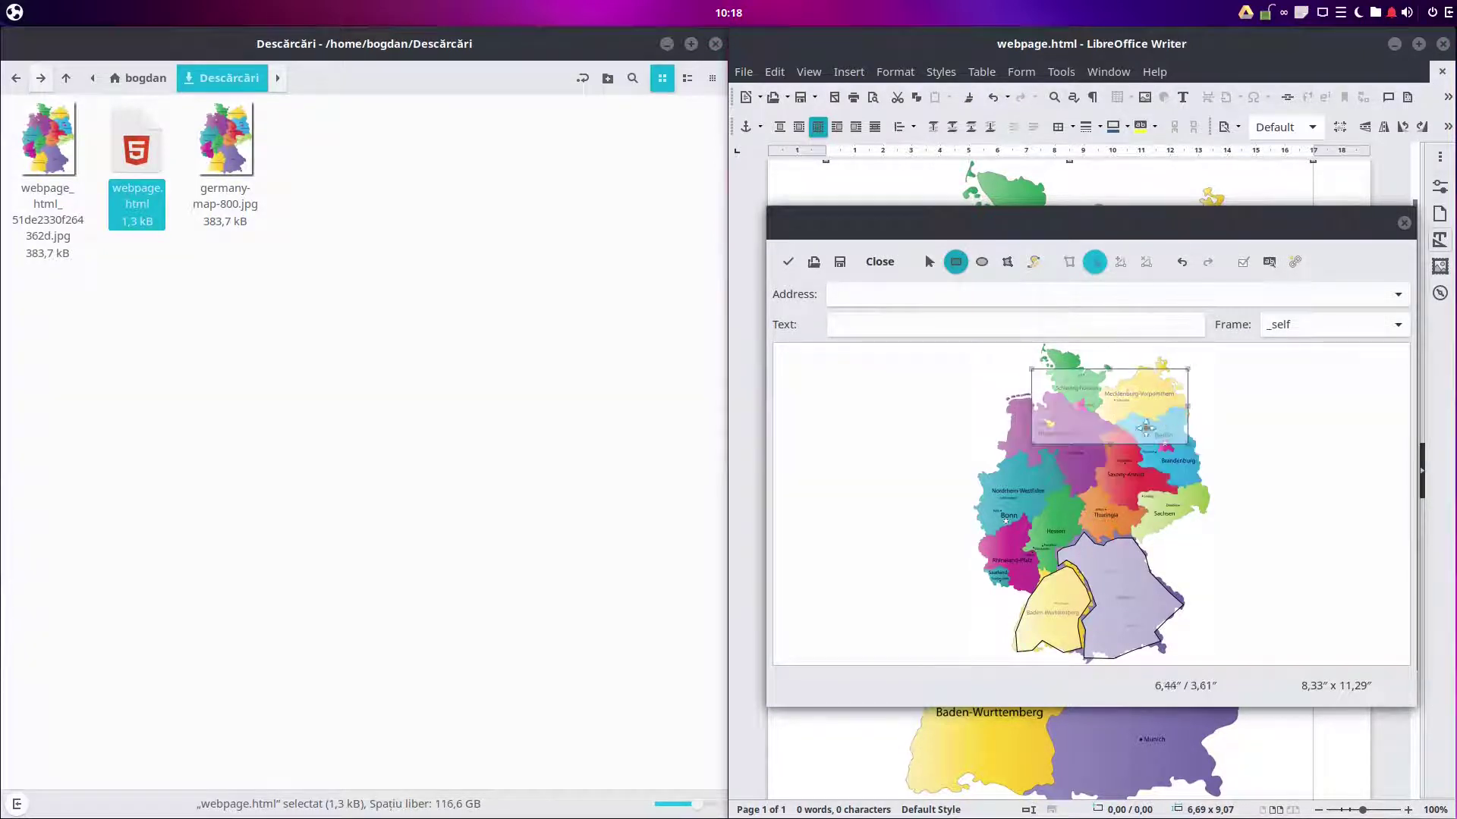
pyautogui.press('Delete')
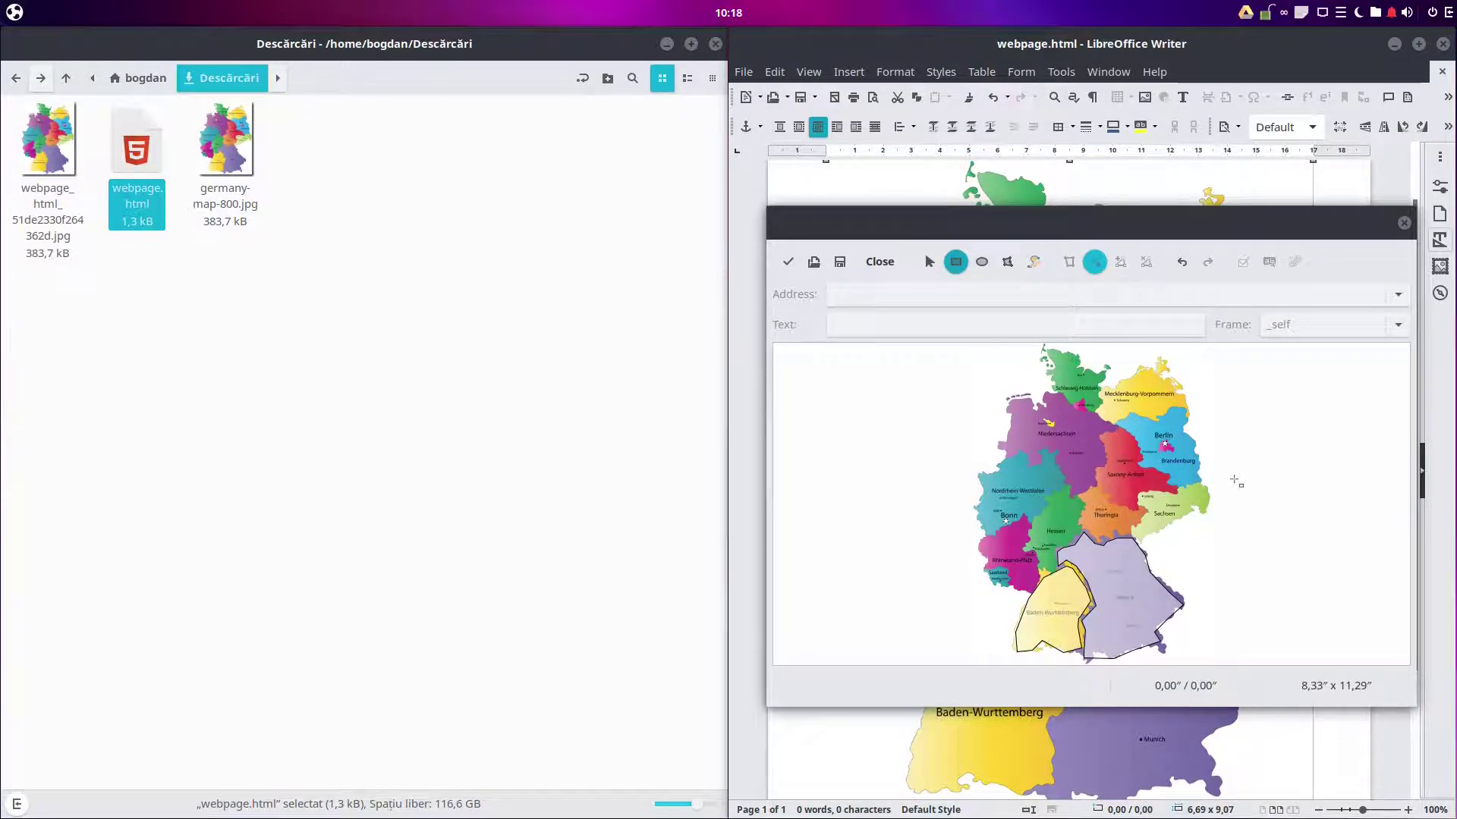
pyautogui.click(1403, 223)
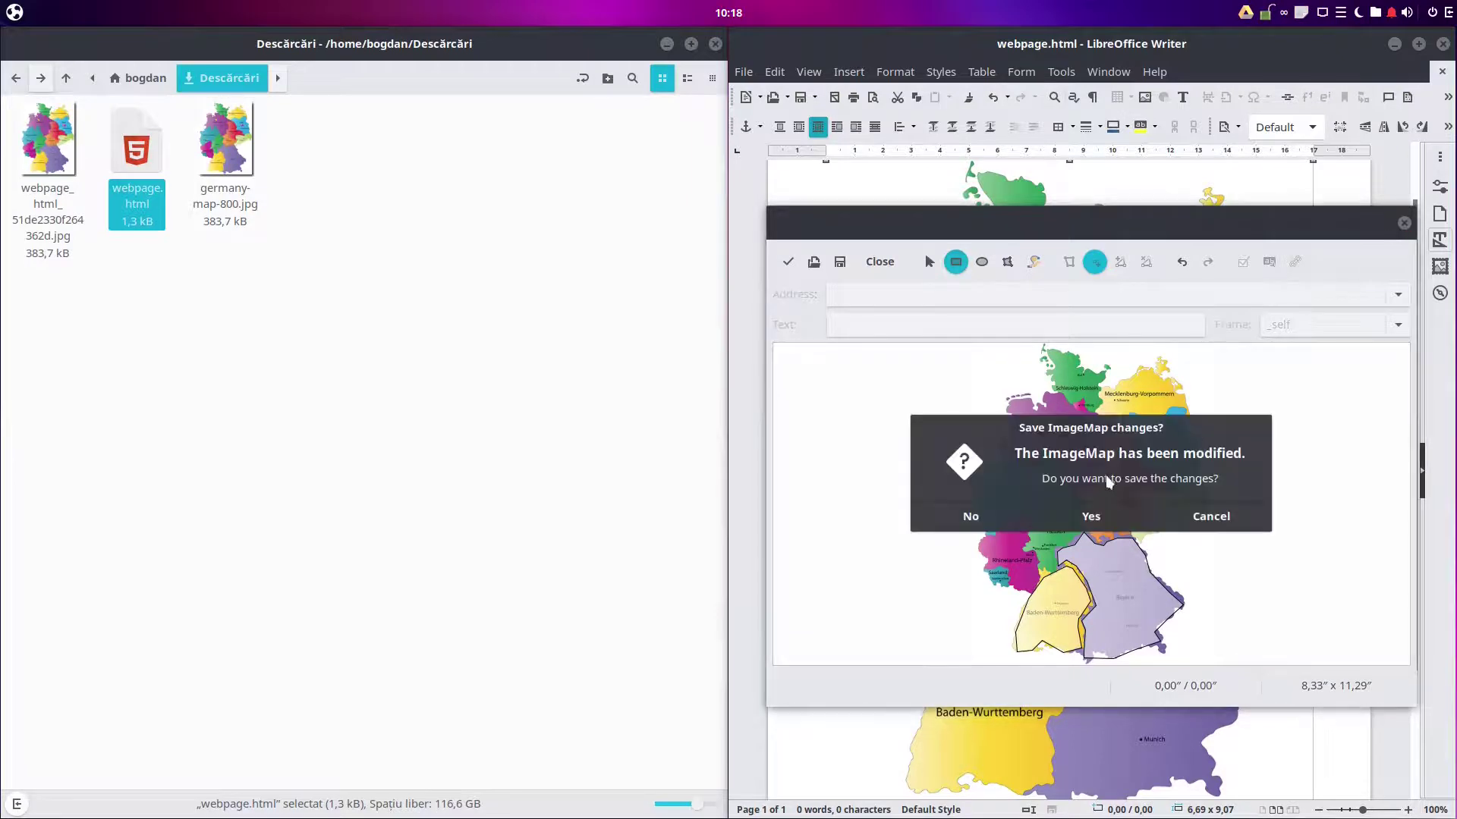